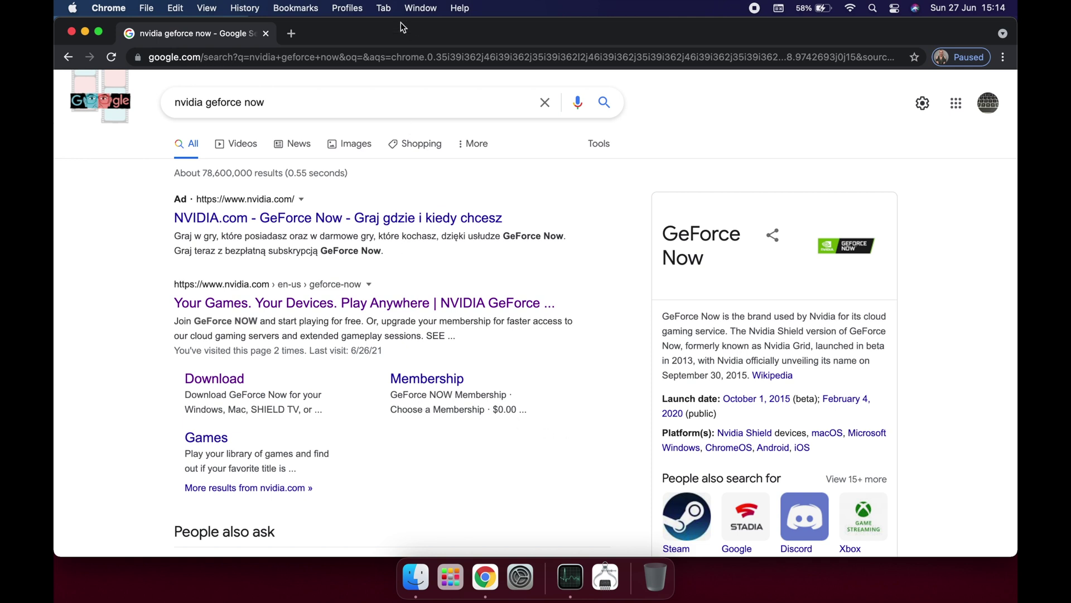
# Open NVIDIA's official GeForce NOW page from the search results and choose the Rest of Europe region
pyautogui.click(324, 104)
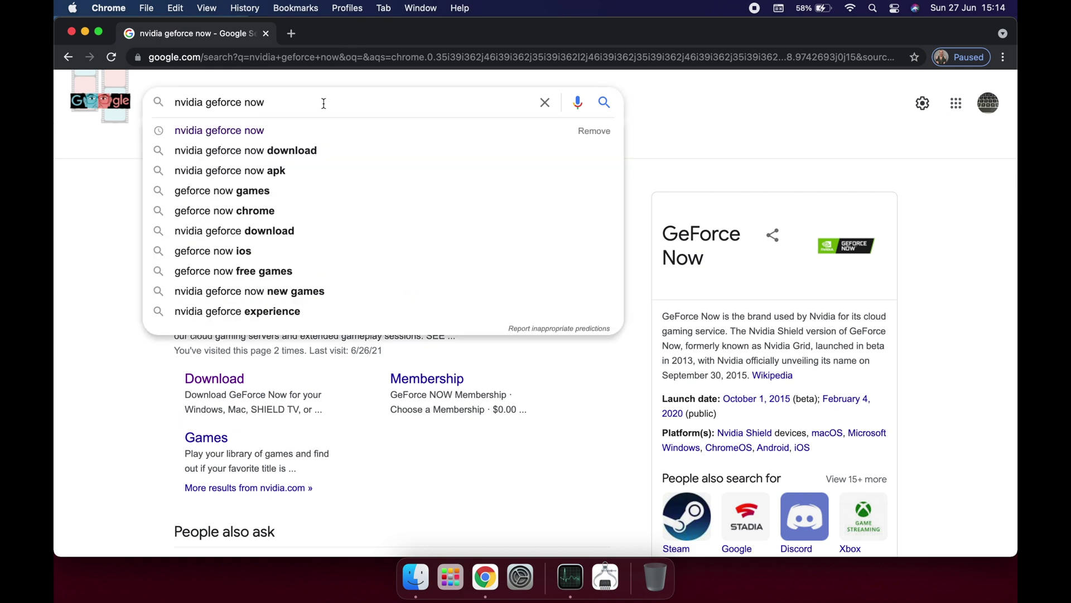
pyautogui.click(55, 249)
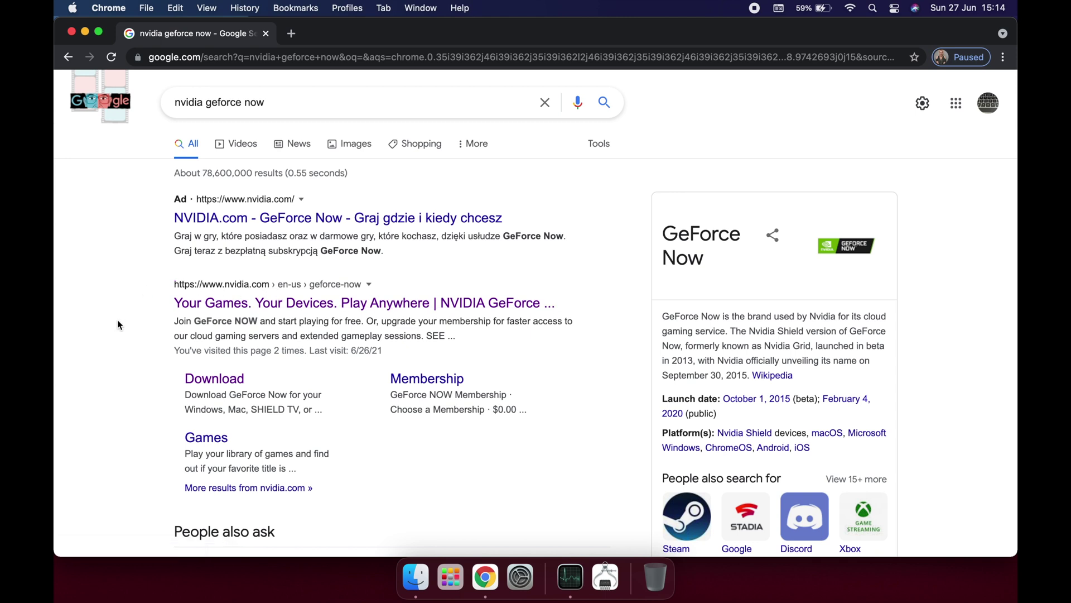
pyautogui.scroll(-3, 119, 319)
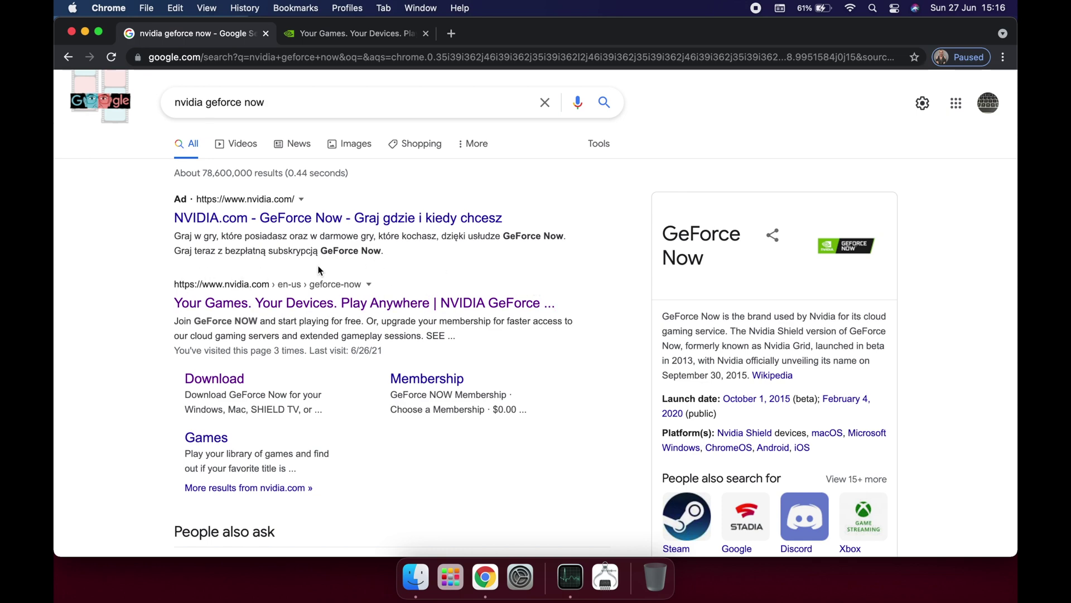
pyautogui.click(305, 304)
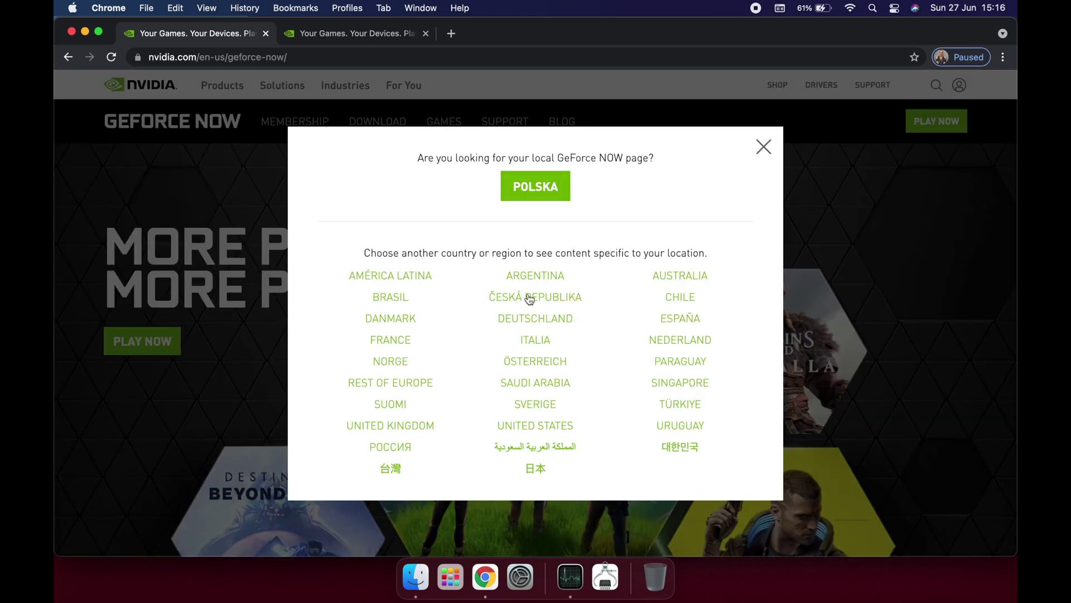
pyautogui.click(418, 384)
pyautogui.click(764, 147)
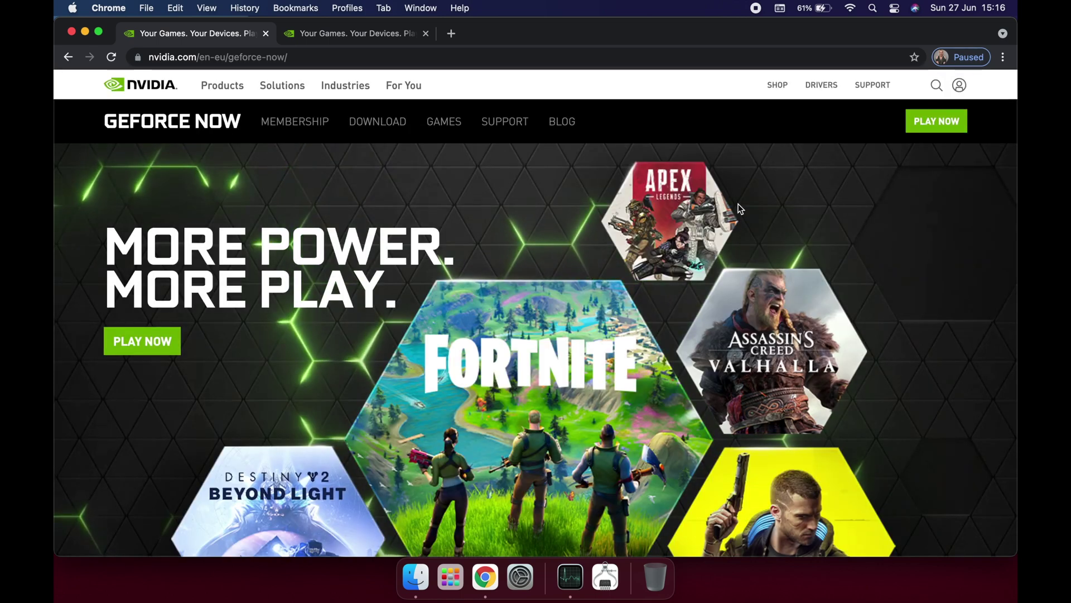
# Look through the GeForce NOW landing page, including its featured games and supported devices
pyautogui.scroll(-5, 738, 204)
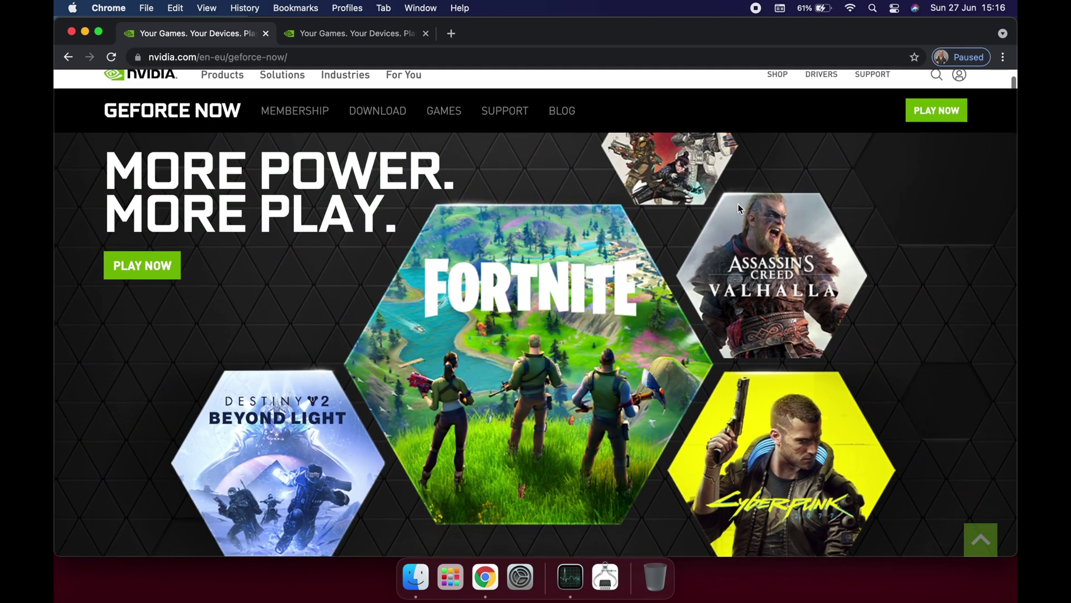
pyautogui.scroll(1, 738, 207)
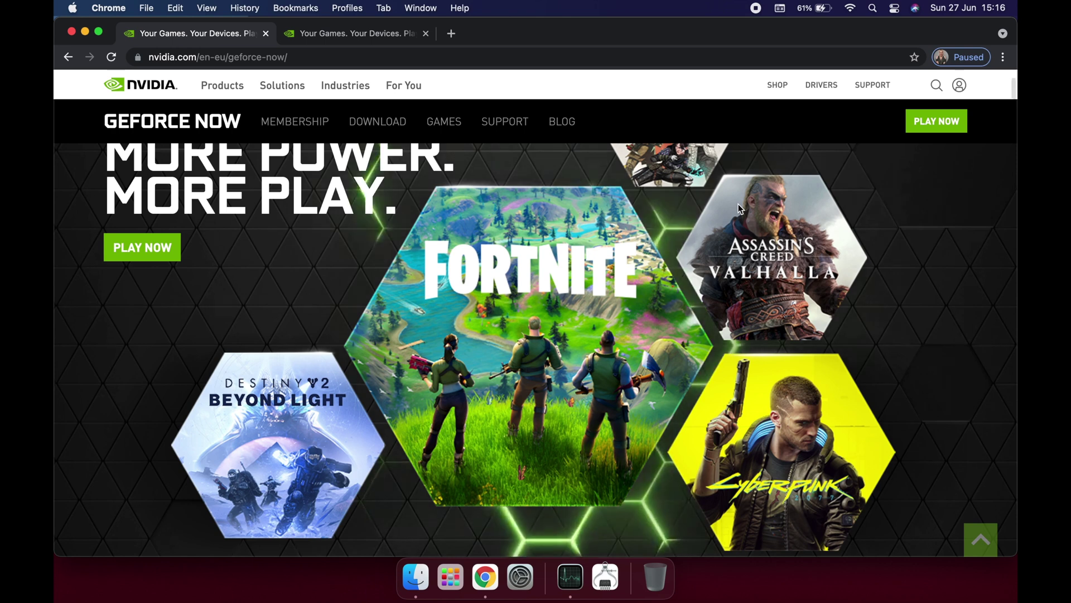
pyautogui.scroll(3, 738, 207)
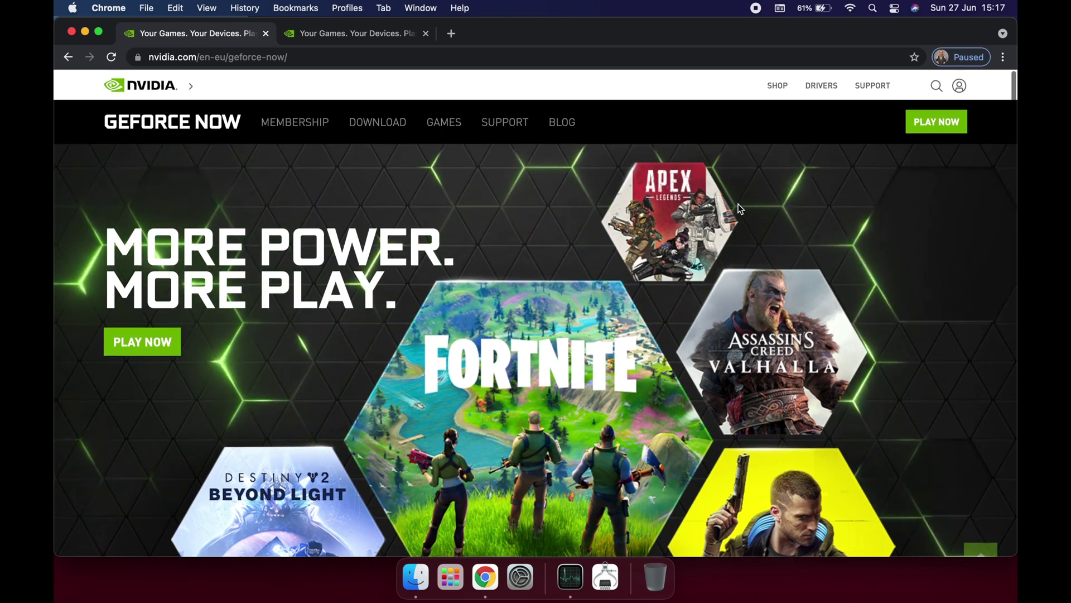
pyautogui.scroll(-3, 738, 204)
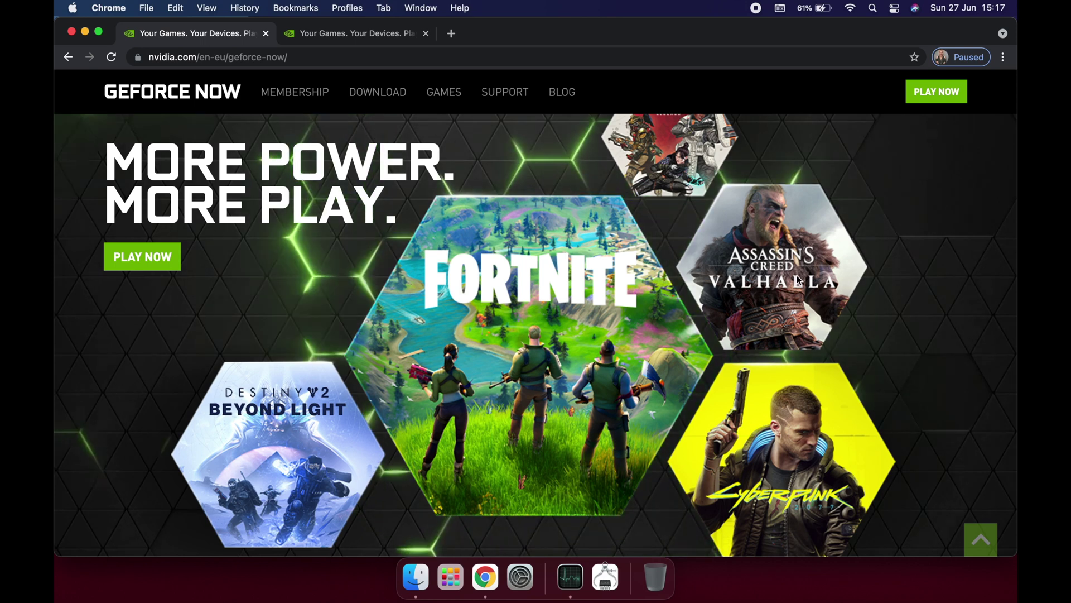
pyautogui.scroll(3, 697, 169)
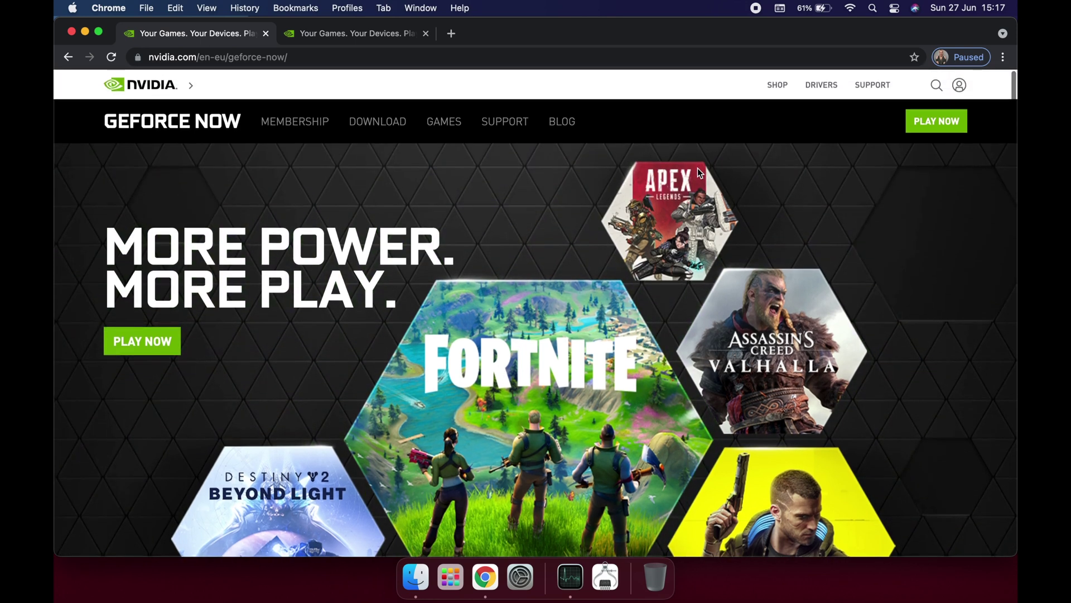
pyautogui.scroll(-10, 685, 193)
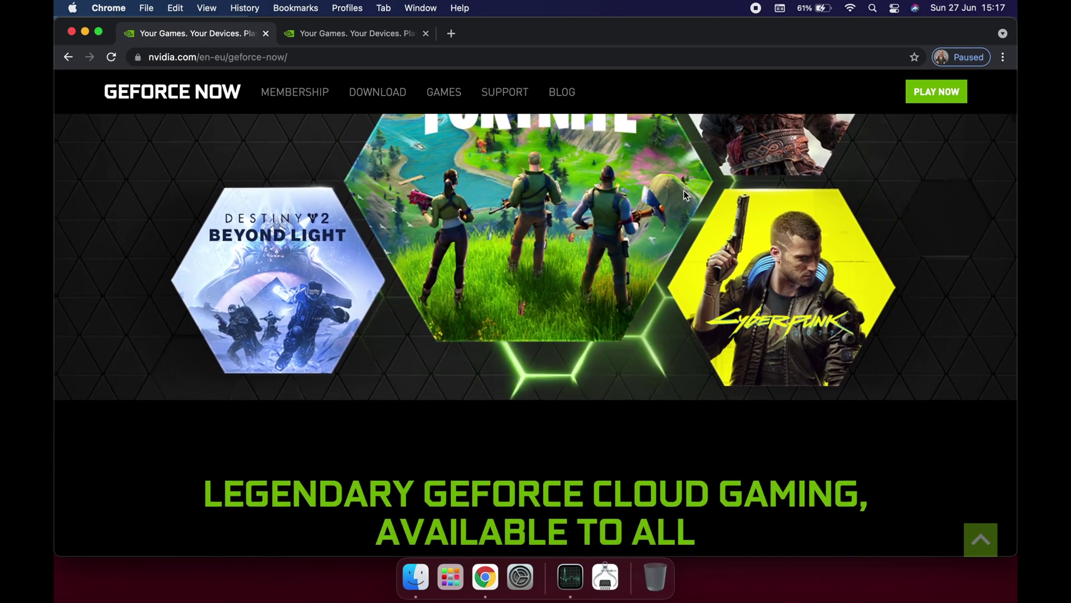
pyautogui.scroll(-5, 686, 194)
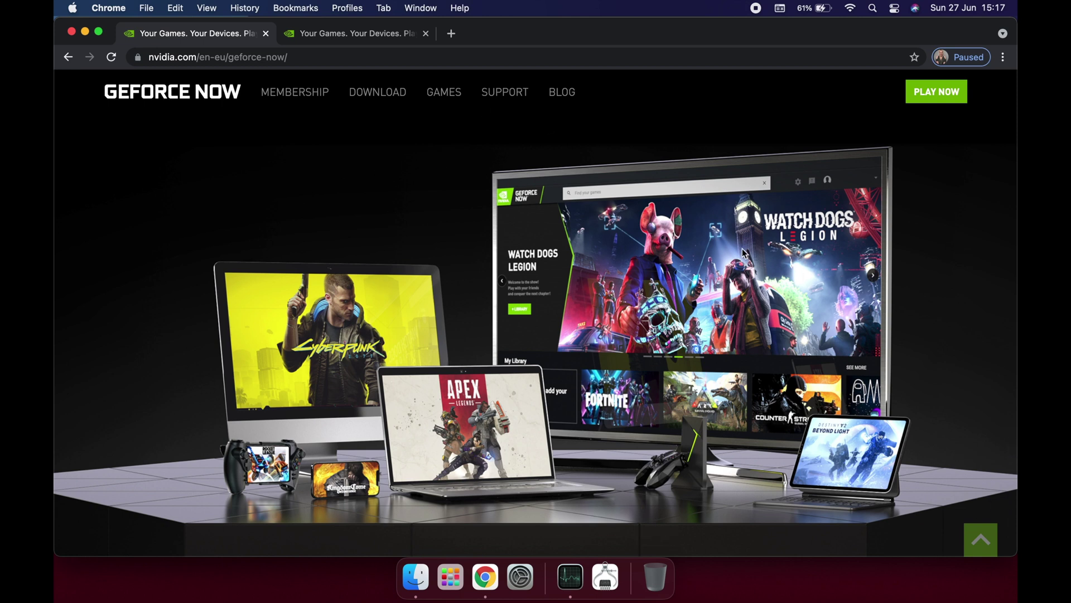
pyautogui.scroll(5, 487, 293)
pyautogui.scroll(5, 486, 292)
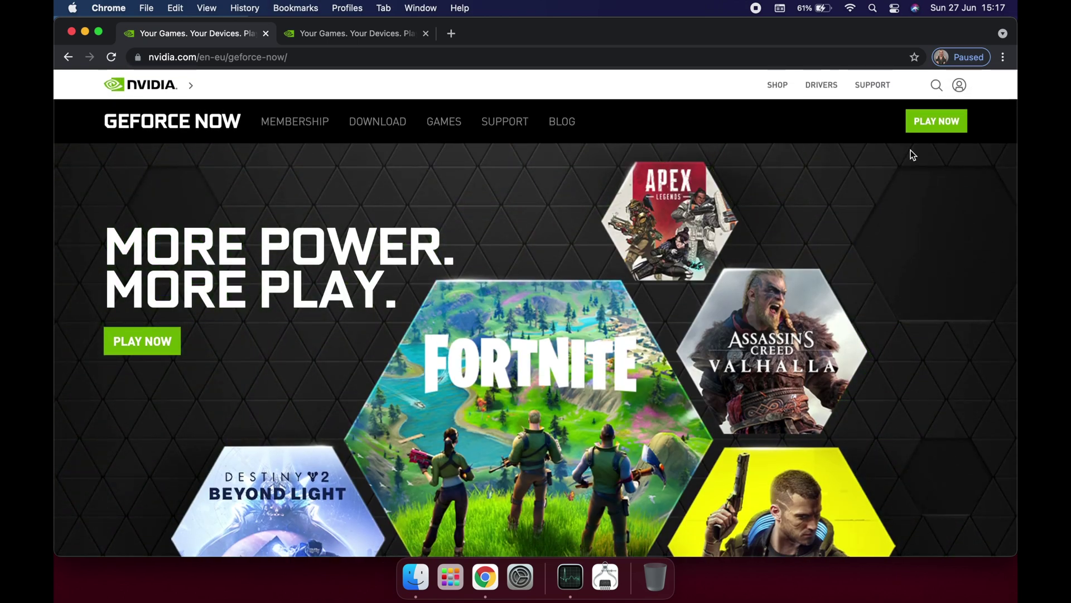
# Join GeForce NOW with the Free membership, then open the NVIDIA account creation form and review its fields
pyautogui.click(930, 123)
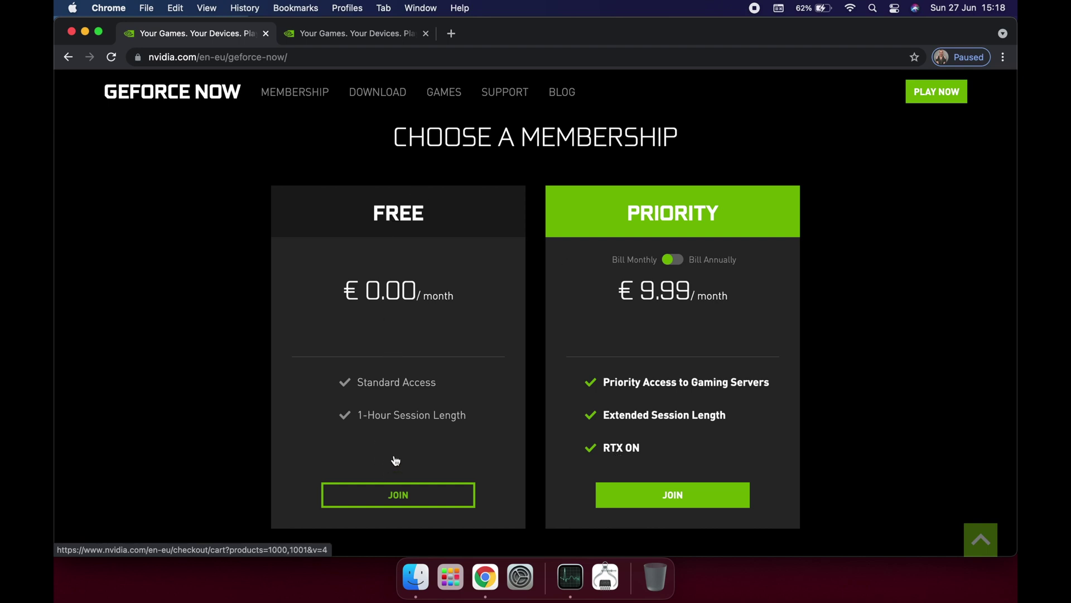
pyautogui.click(402, 496)
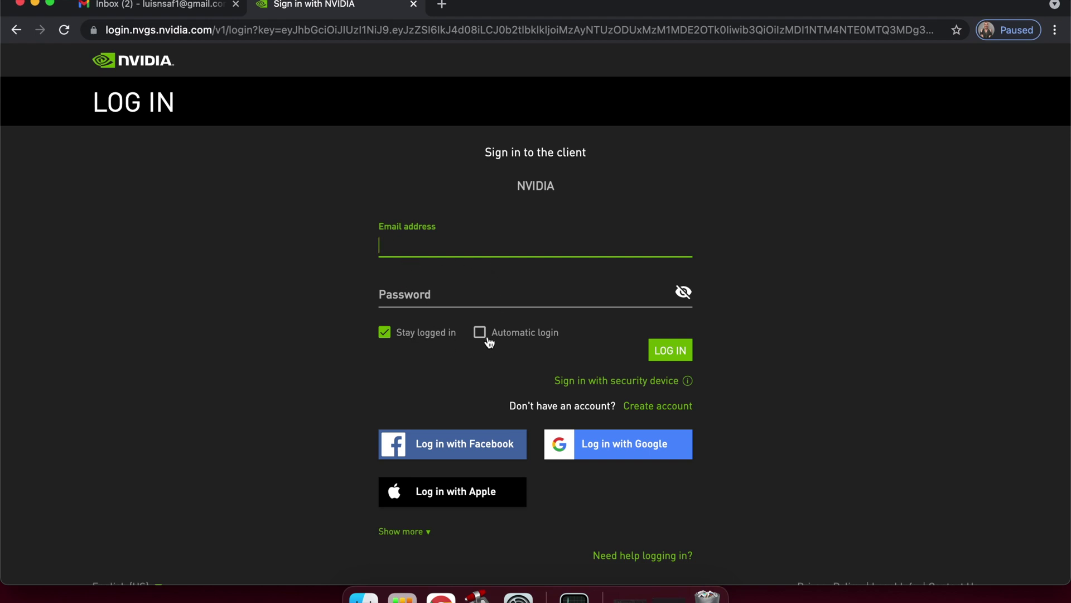
pyautogui.click(664, 408)
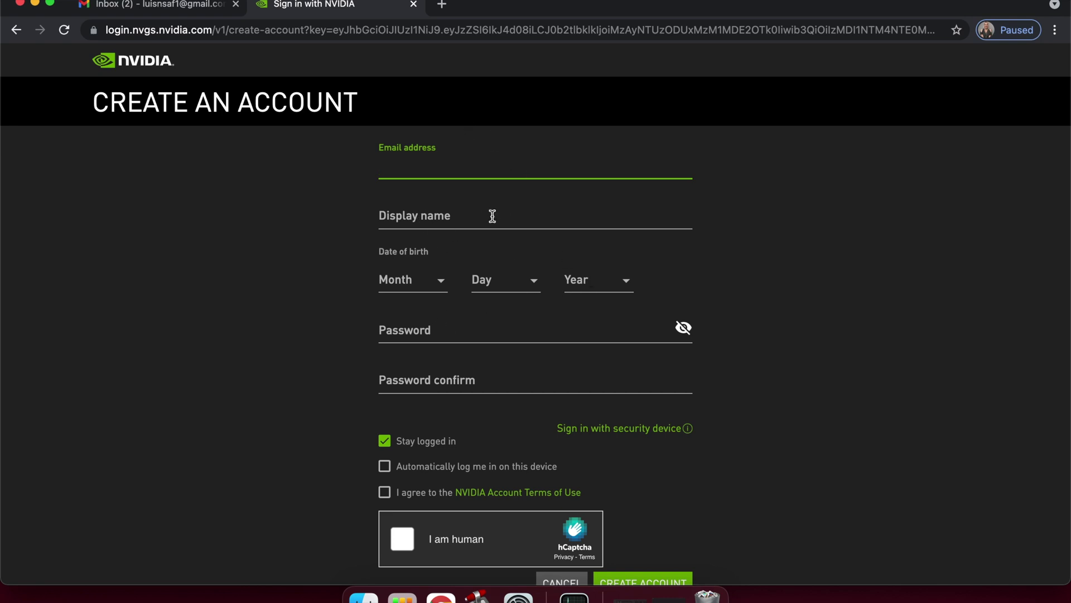
pyautogui.scroll(-1, 311, 255)
pyautogui.scroll(-8, 311, 255)
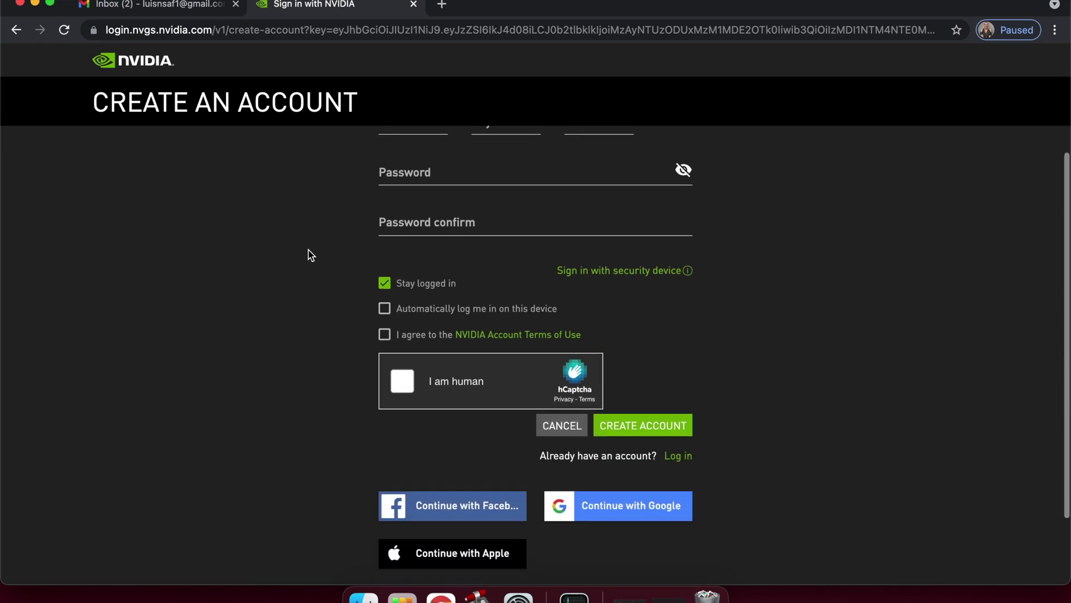
pyautogui.scroll(8, 311, 255)
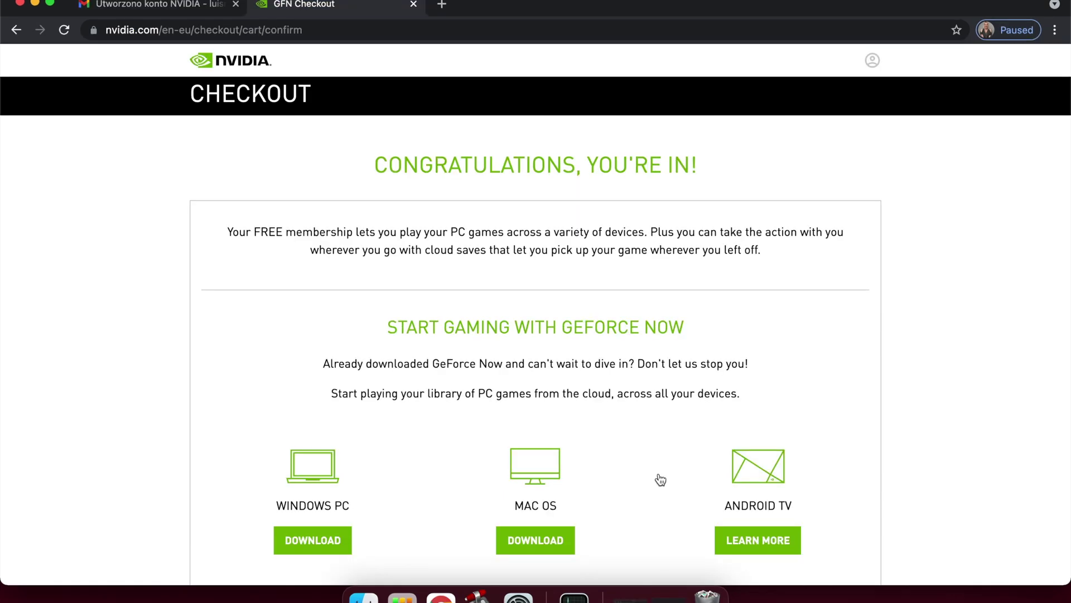
# Download the GeForce NOW disk image for Mac OS and install the app into the Applications folder
pyautogui.scroll(-3, 660, 480)
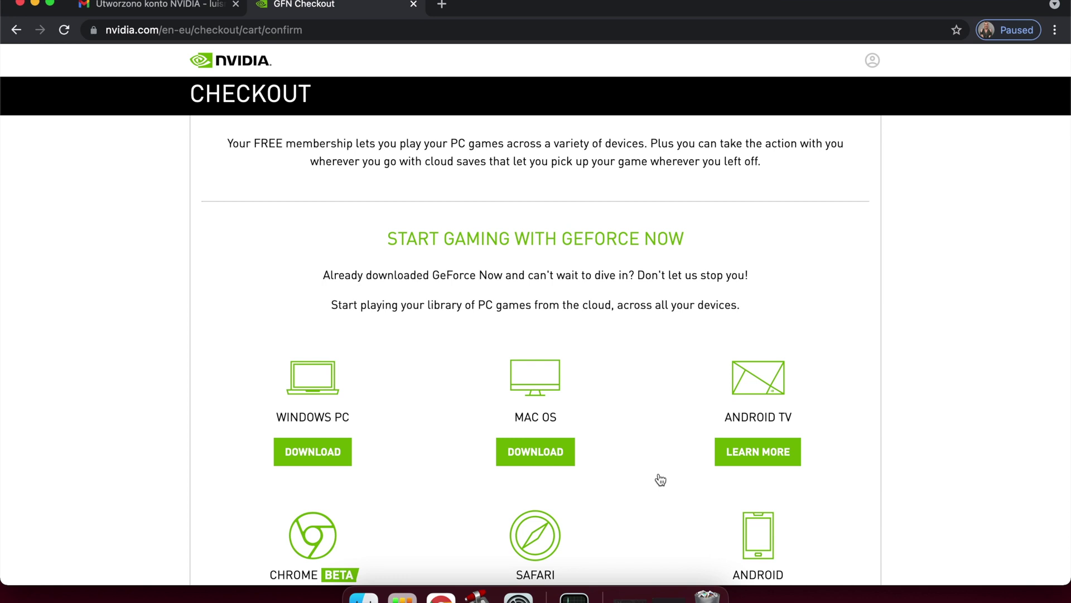
pyautogui.scroll(-3, 660, 480)
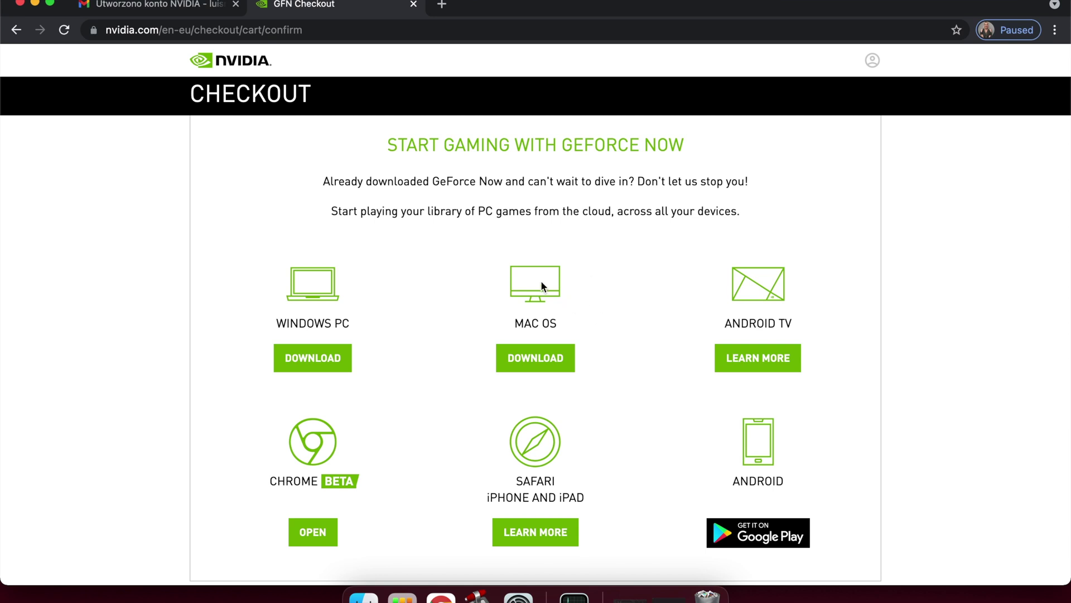
pyautogui.click(535, 360)
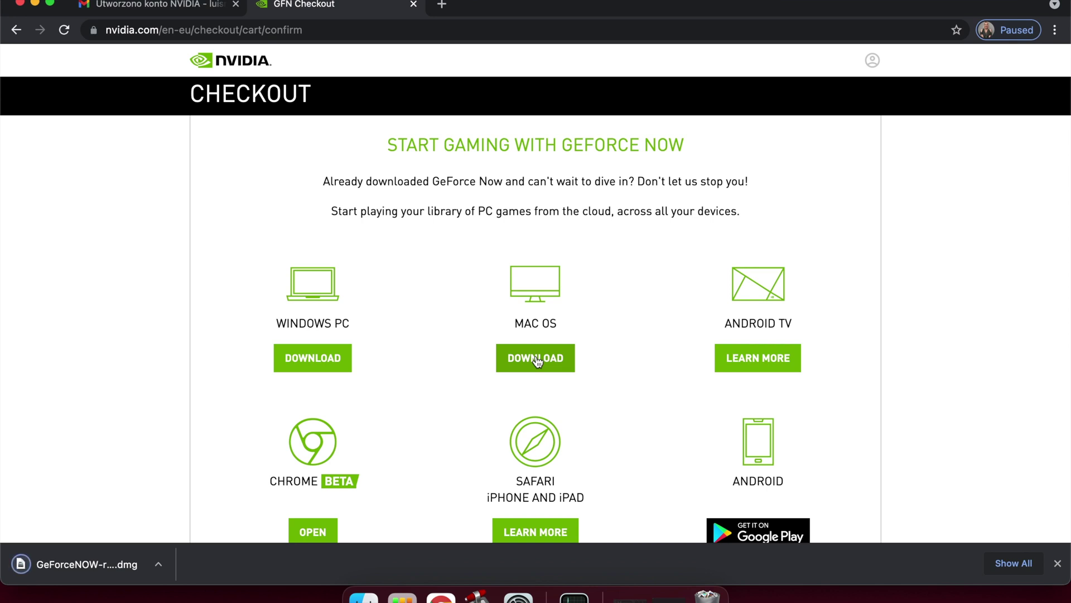
pyautogui.click(81, 565)
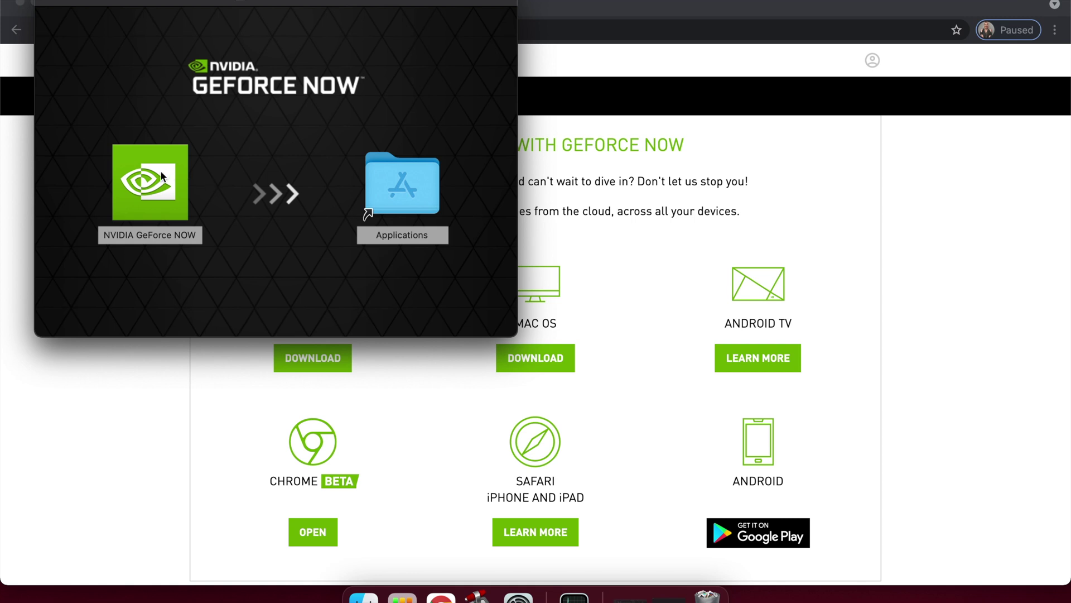
pyautogui.moveTo(160, 170); pyautogui.dragTo(420, 178)
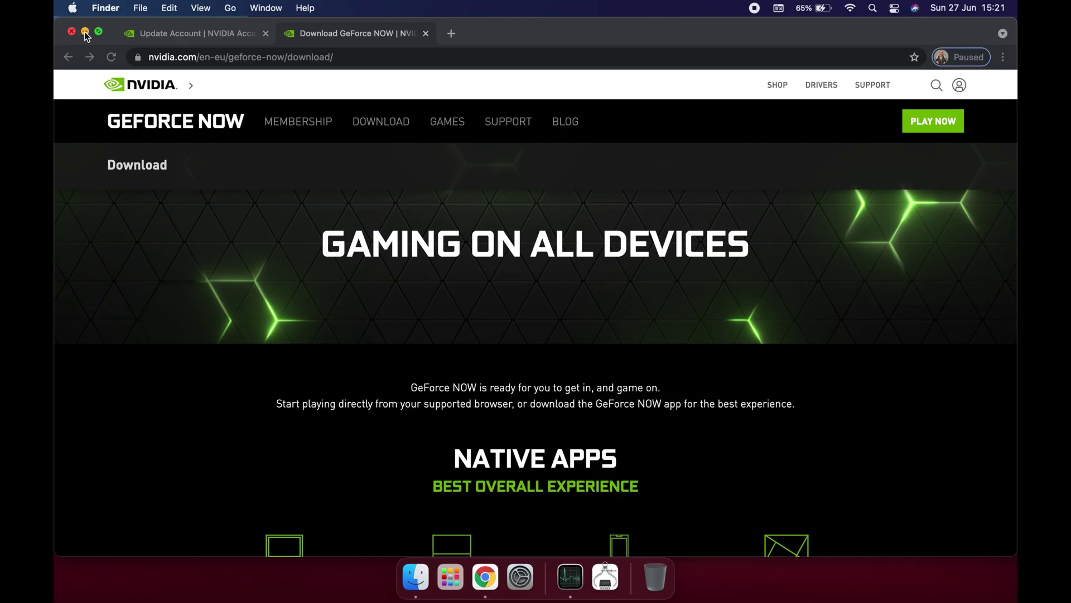
# Minimize the browser window and launch the installed NVIDIA GeForce NOW app, allowing the internet-downloaded app to open
pyautogui.press('super+m')
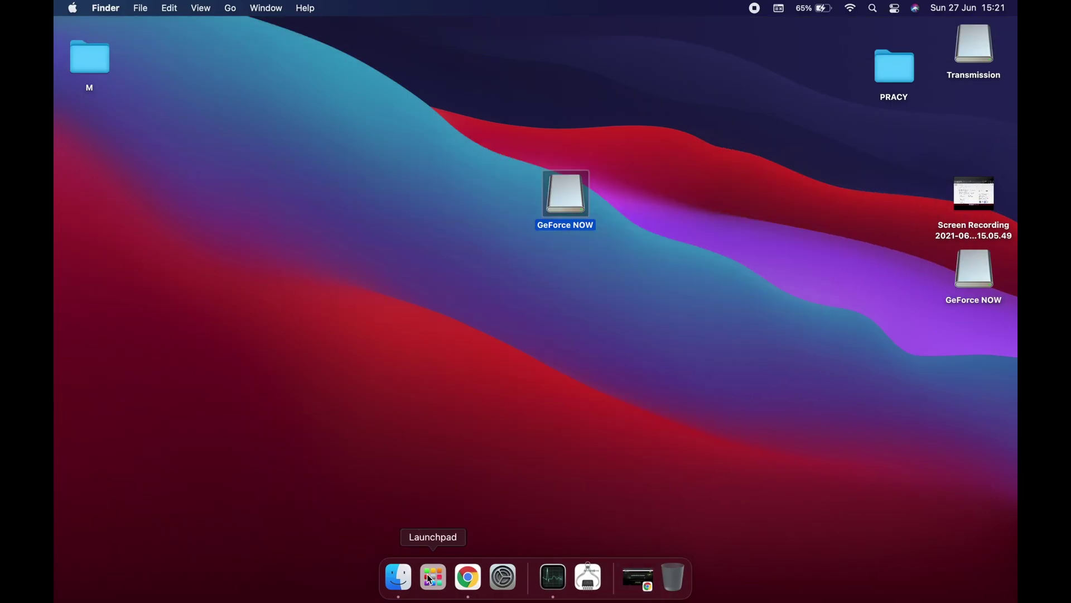
pyautogui.click(430, 579)
pyautogui.hscroll(3, 496, 382)
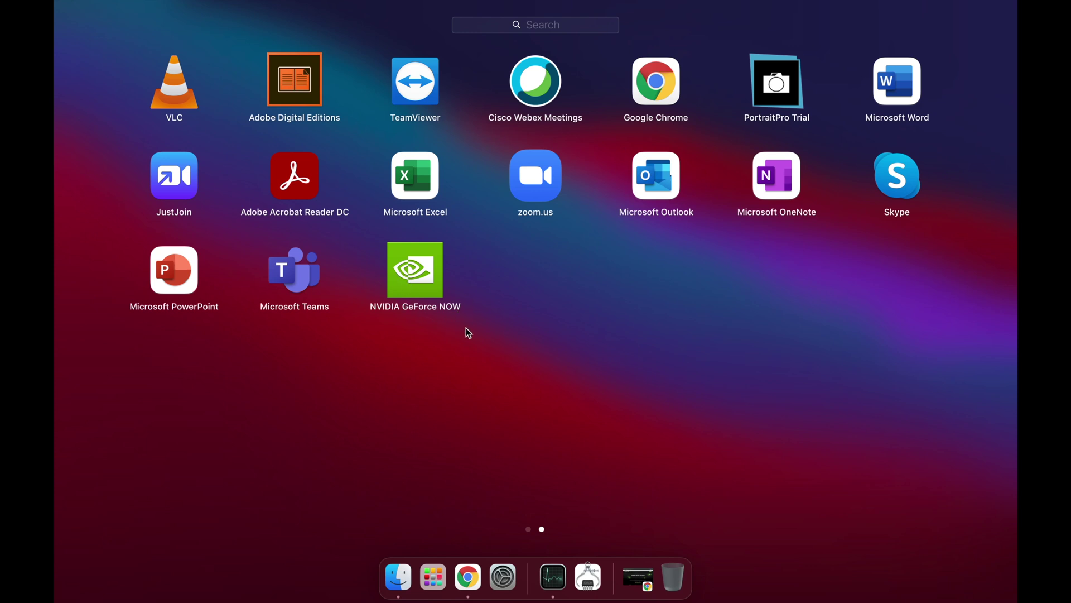
pyautogui.click(424, 275)
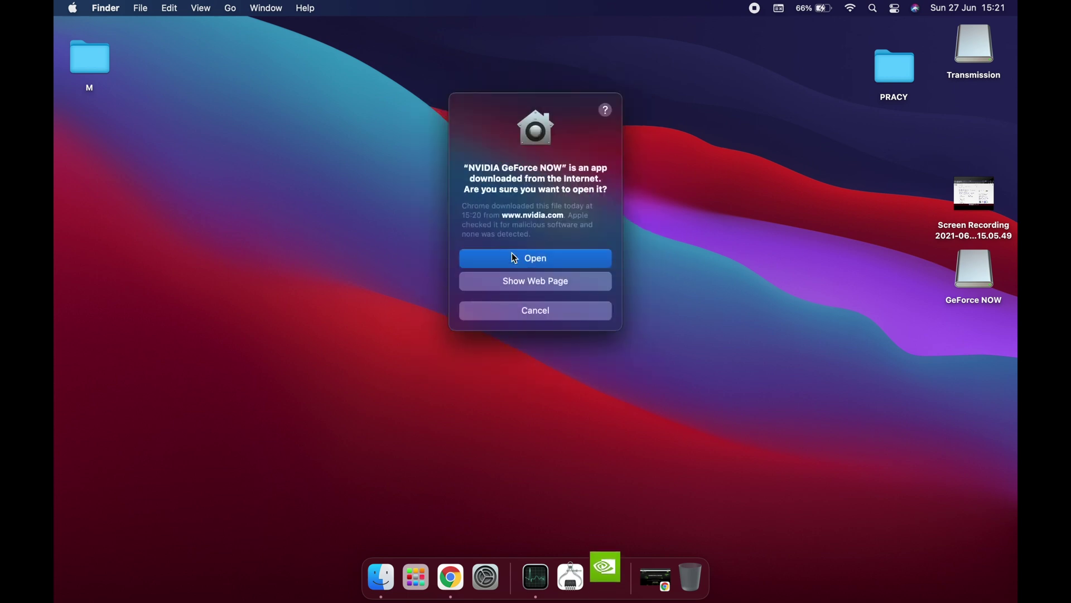
pyautogui.click(570, 259)
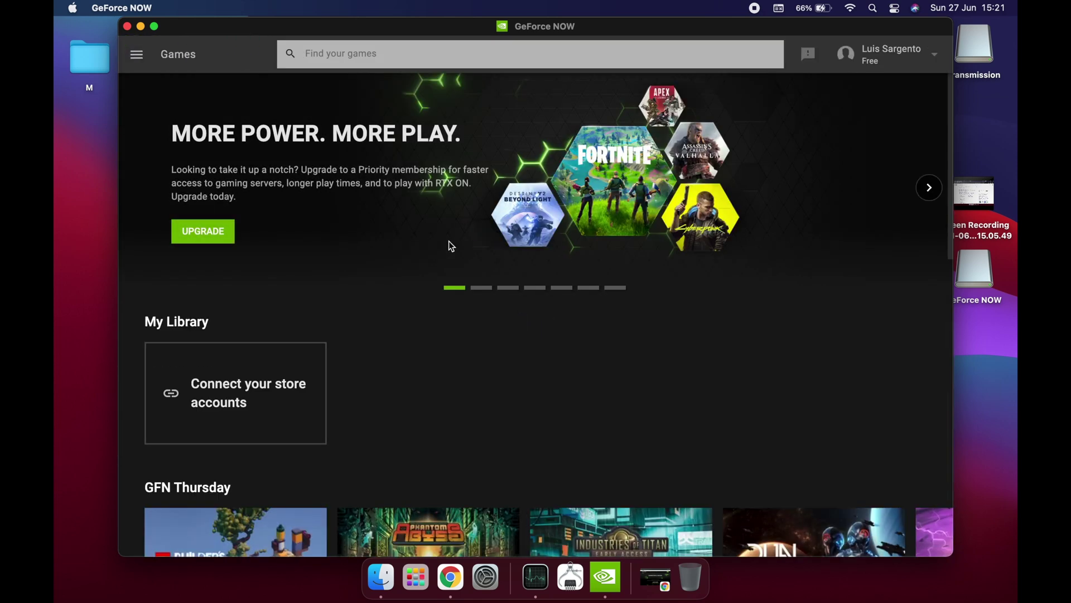
# Browse the game catalogue in GeForce NOW, from My Library through Featured and Free-to-Play to Indie Spotlight
pyautogui.scroll(-10, 641, 356)
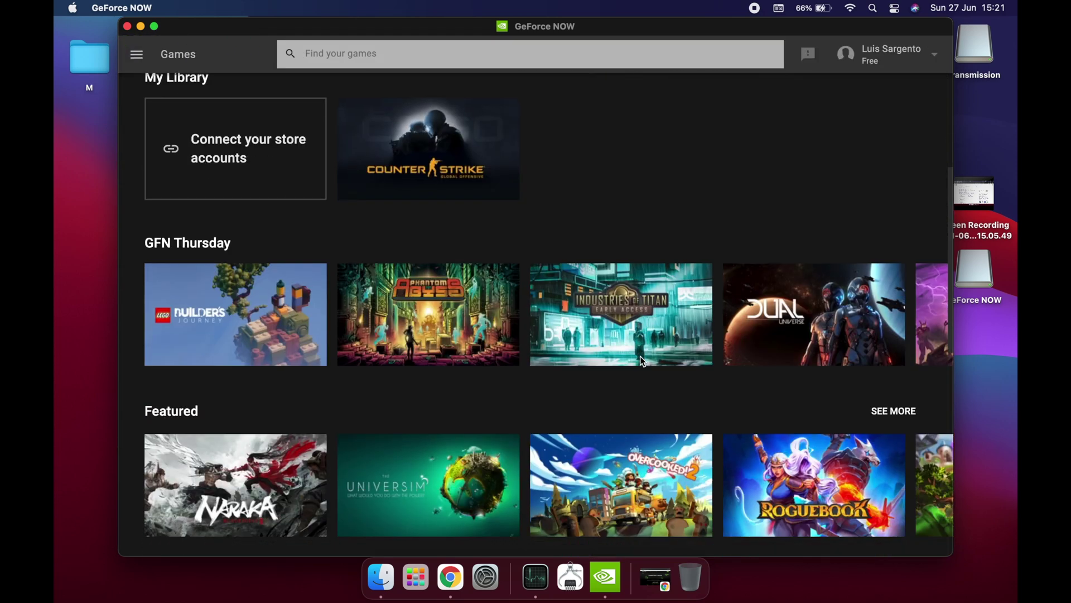
pyautogui.scroll(-10, 643, 363)
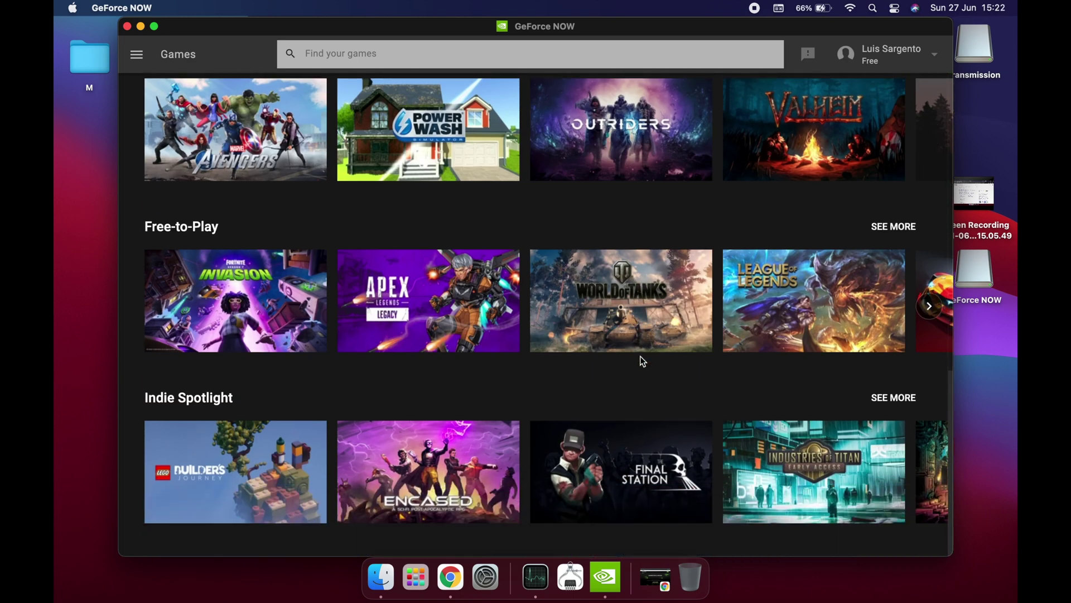
pyautogui.scroll(12, 690, 355)
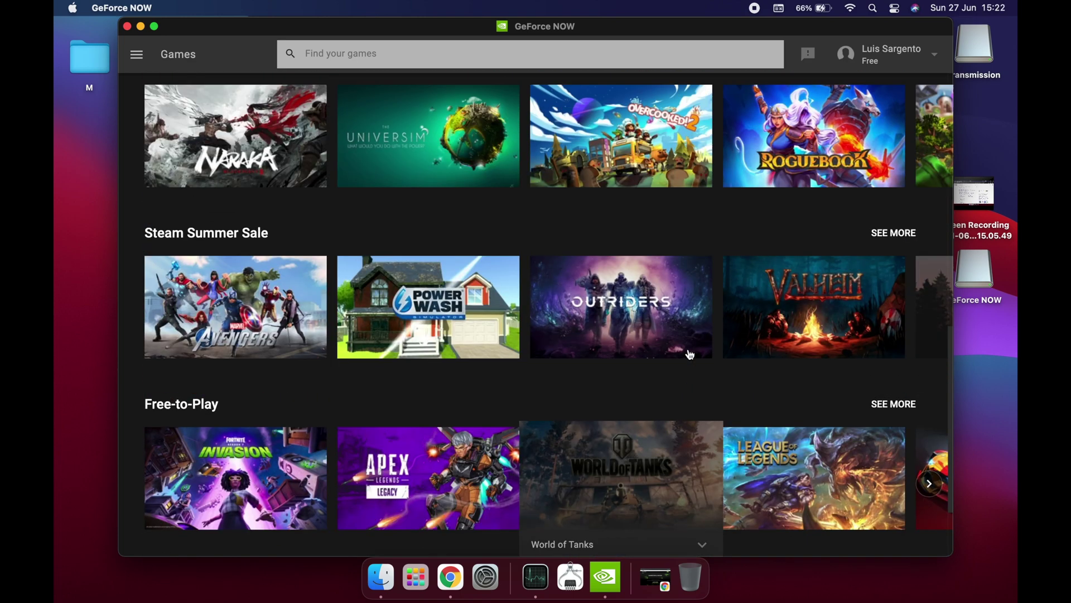
pyautogui.scroll(7, 690, 354)
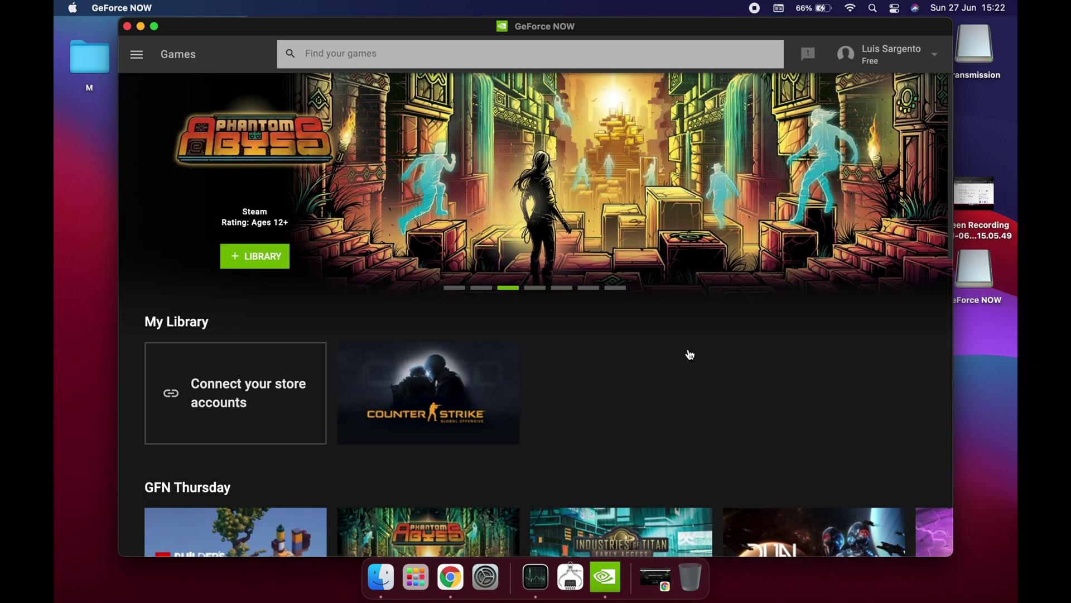
pyautogui.scroll(-10, 690, 355)
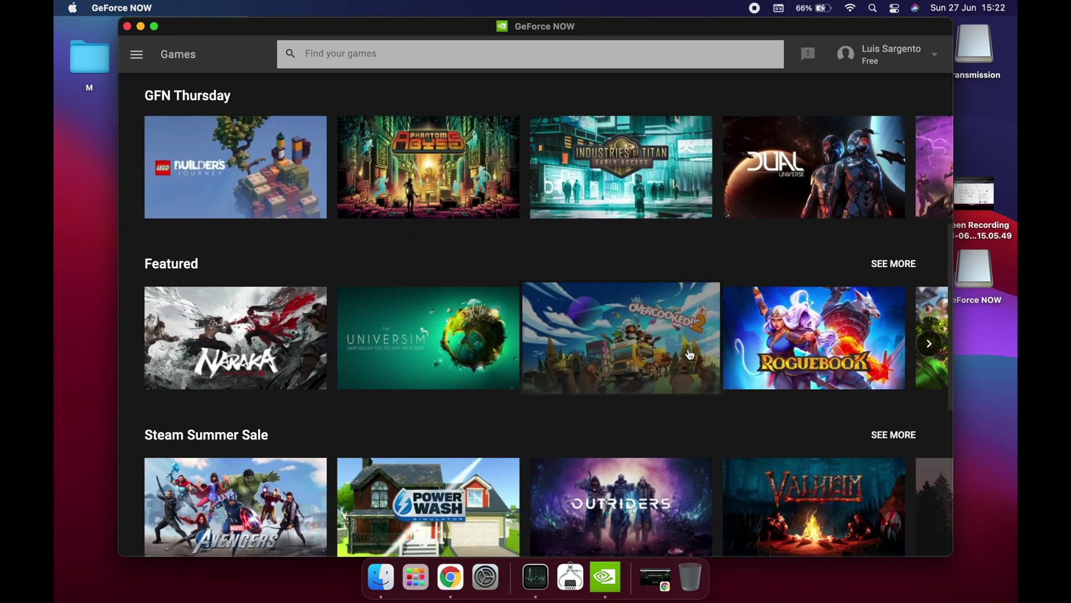
pyautogui.scroll(5, 690, 355)
pyautogui.scroll(-11, 690, 354)
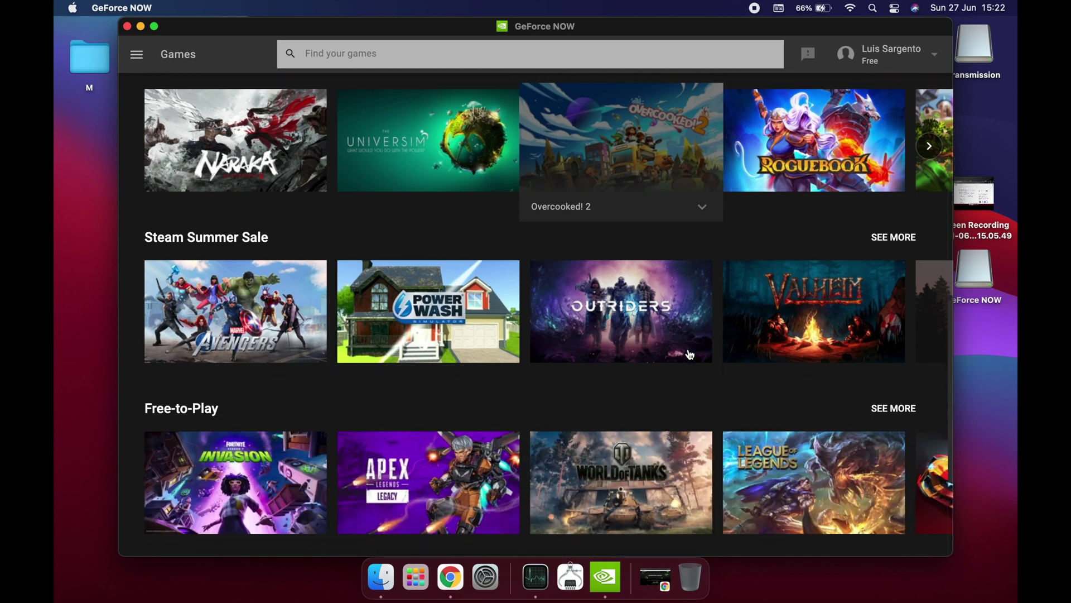
pyautogui.scroll(-5, 690, 355)
pyautogui.scroll(3, 690, 355)
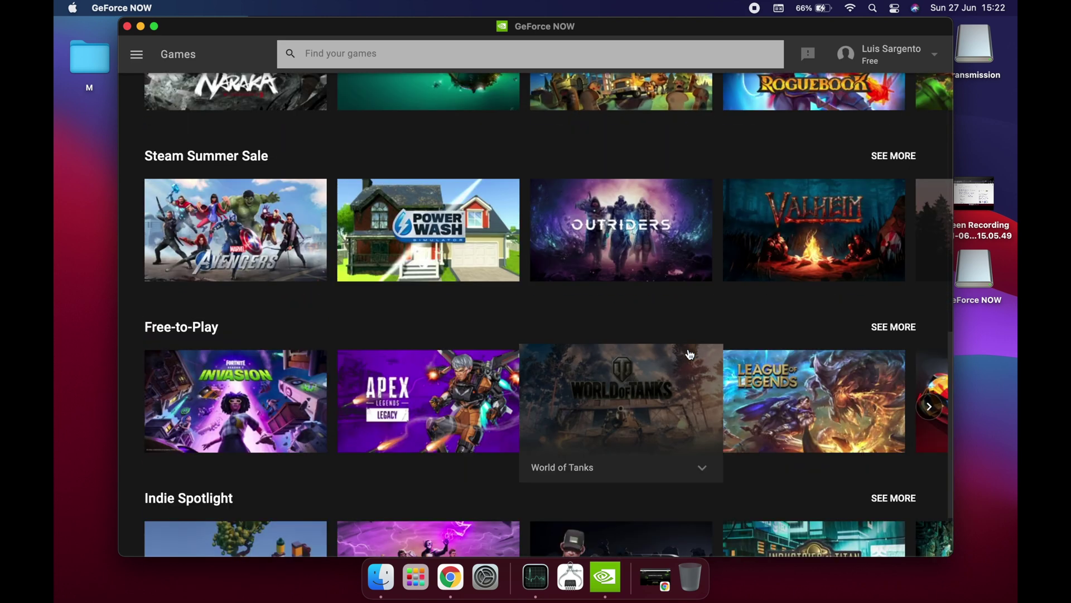
pyautogui.scroll(-3, 690, 355)
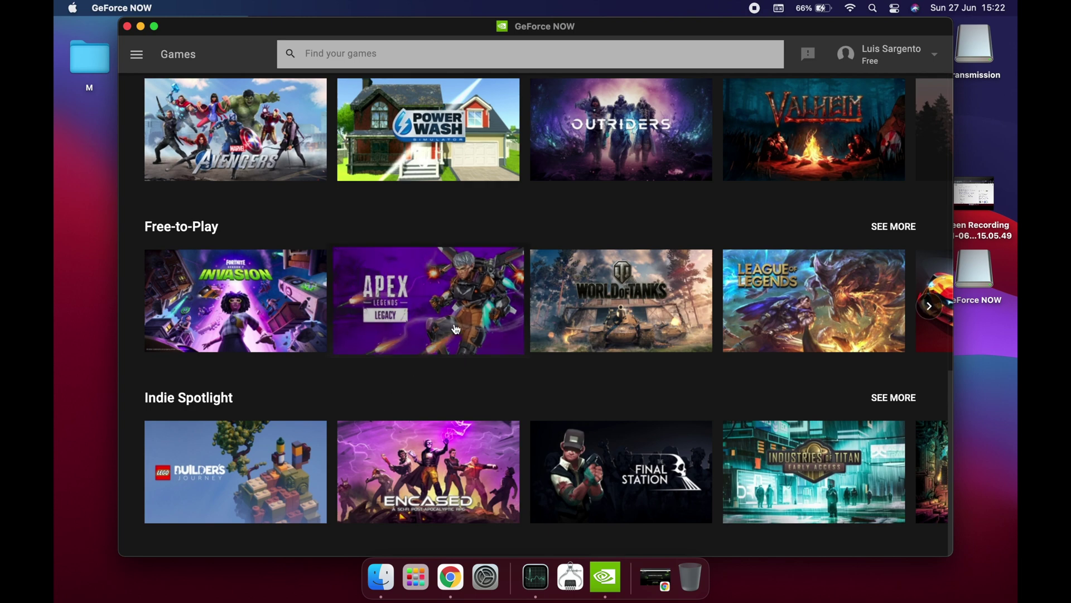
# Browse the game catalogue from My Library and GFN Thursday down to the Free-to-Play row, as far as Counter-Strike: Global Offensive
pyautogui.moveTo(401, 294)
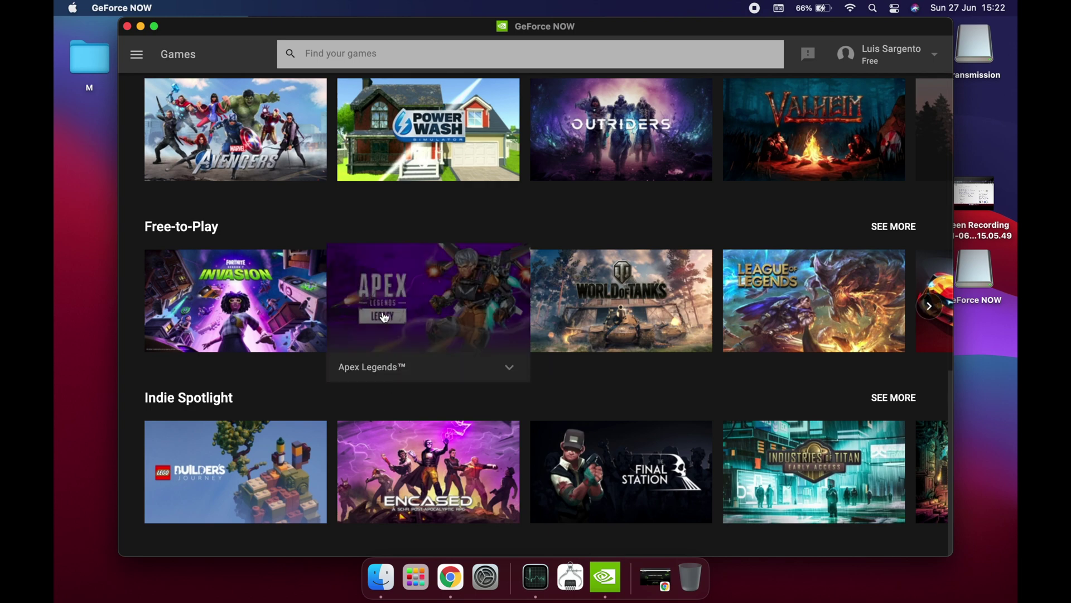
pyautogui.scroll(10, 412, 309)
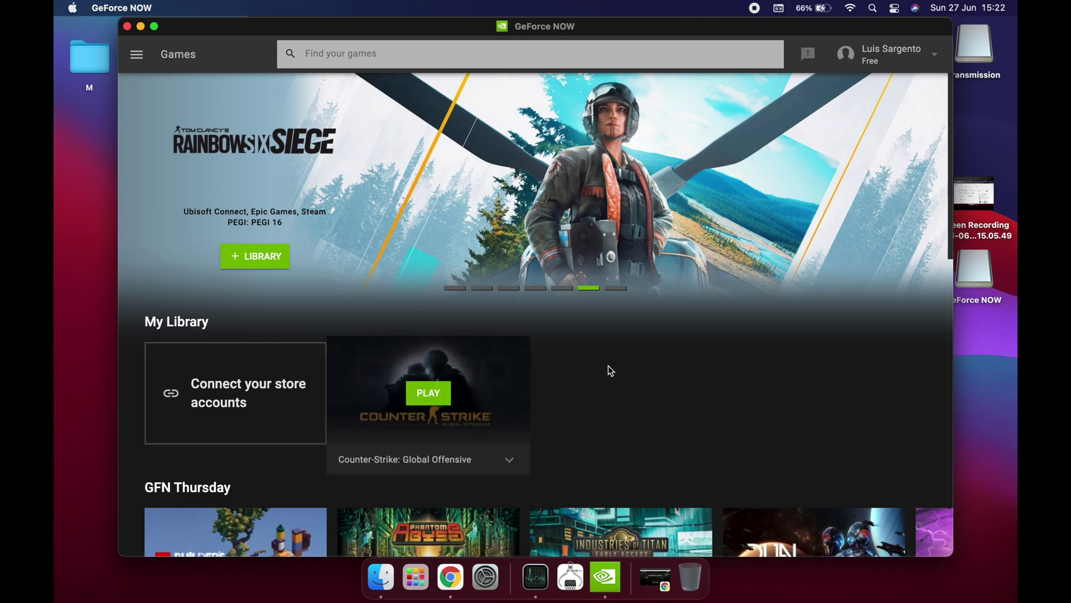
pyautogui.moveTo(458, 428)
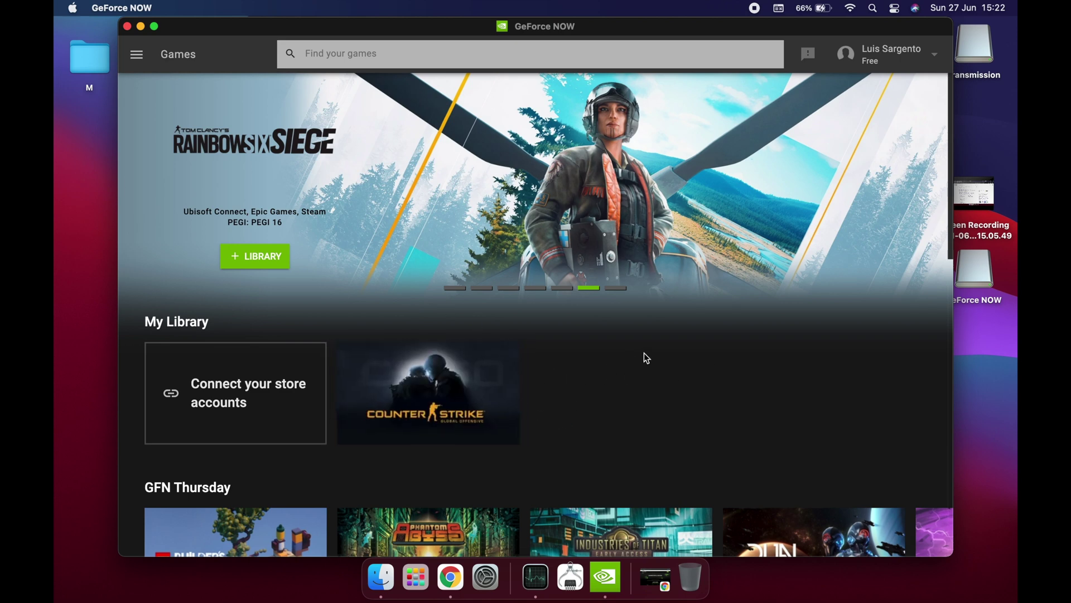
pyautogui.scroll(-7, 646, 354)
pyautogui.scroll(-1, 643, 352)
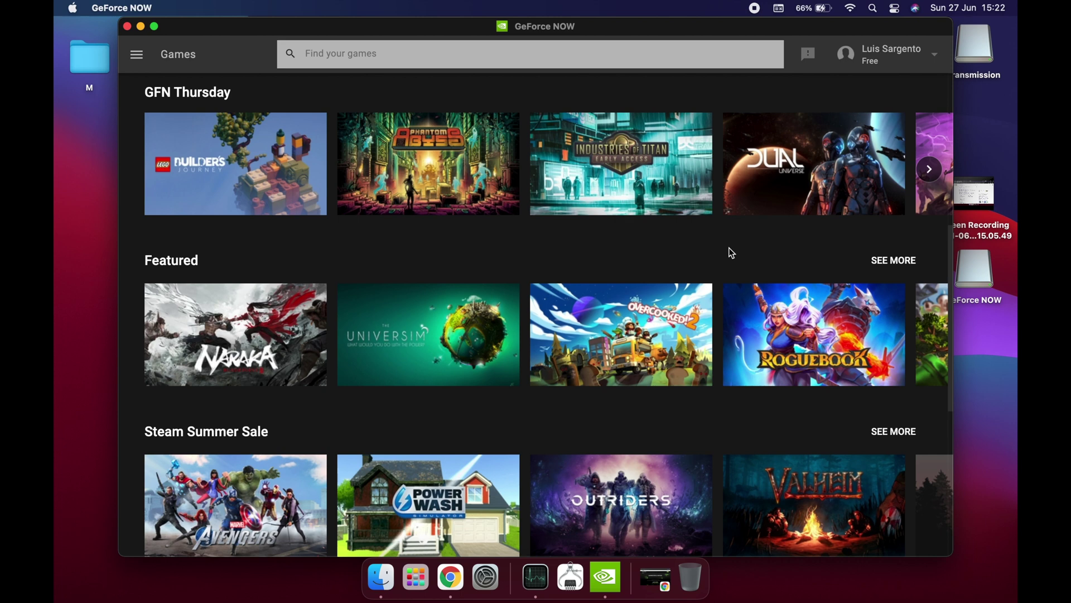
pyautogui.scroll(-7, 730, 250)
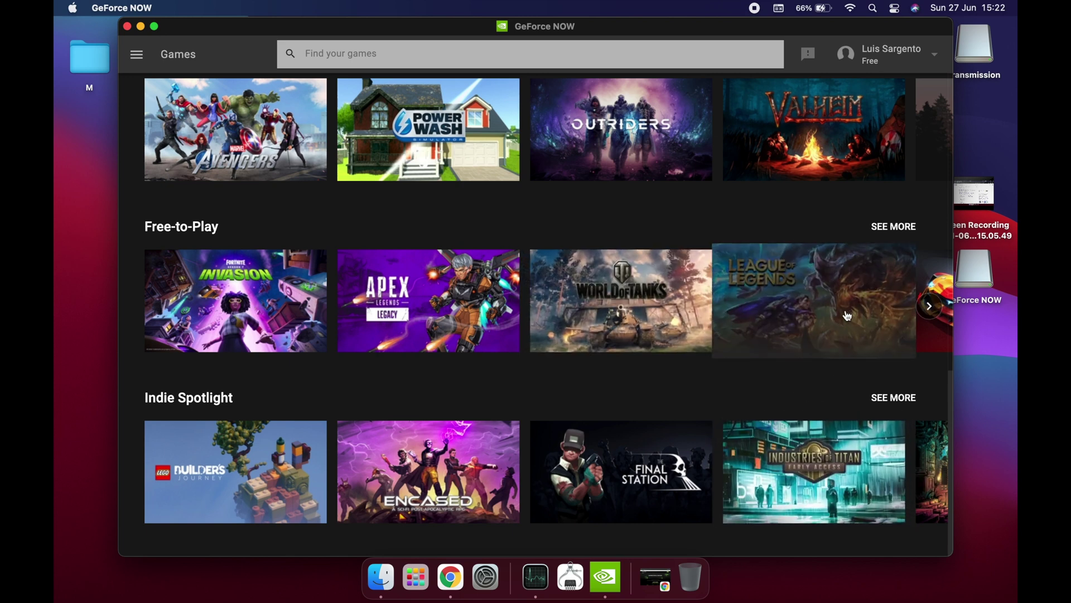
pyautogui.hscroll(10, 847, 316)
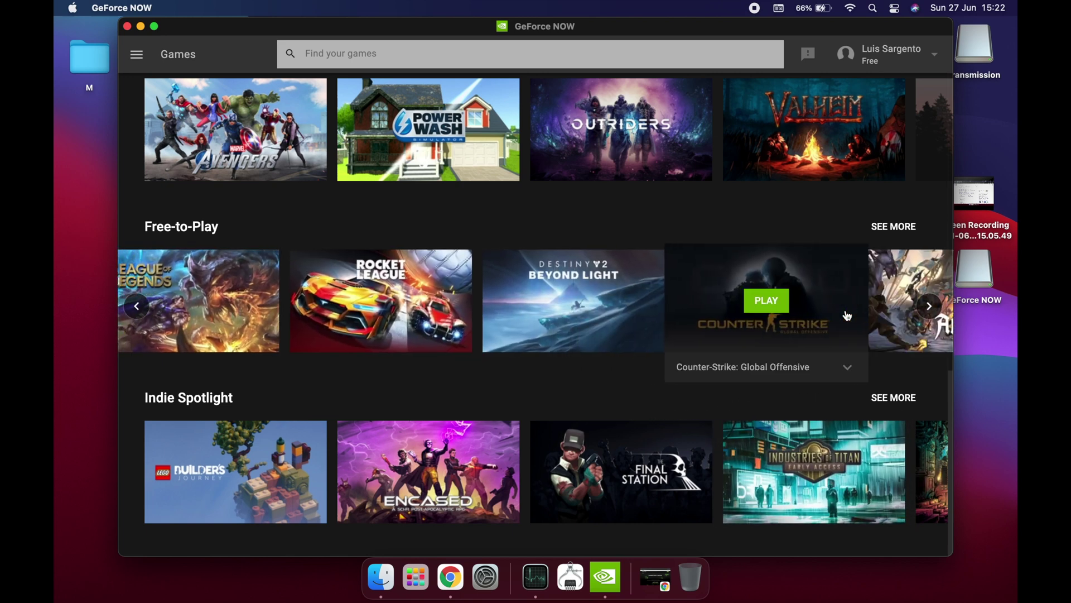
pyautogui.scroll(10, 709, 237)
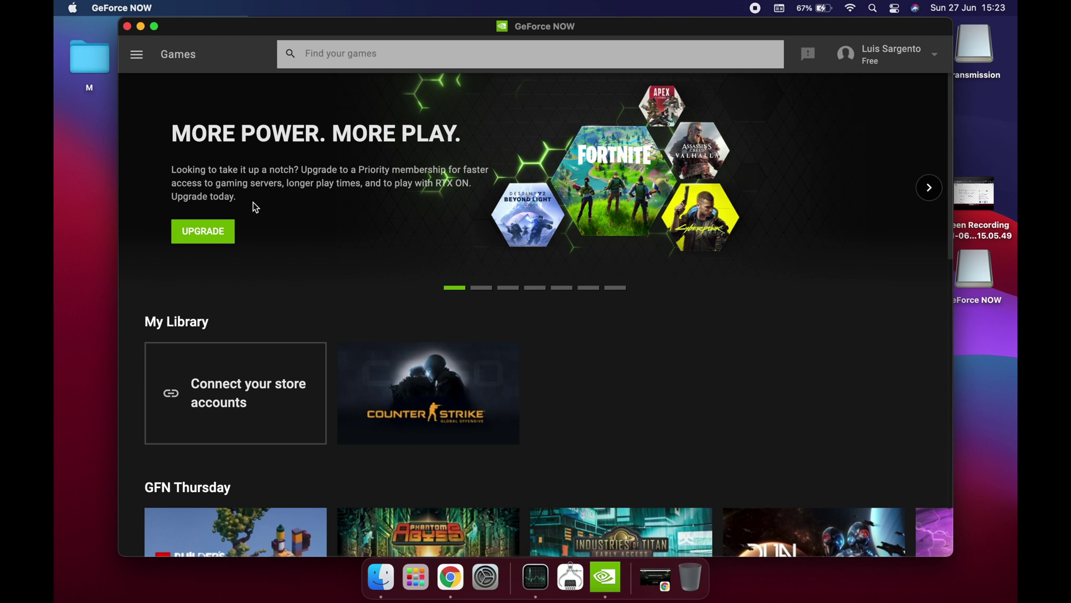
pyautogui.scroll(-3, 254, 203)
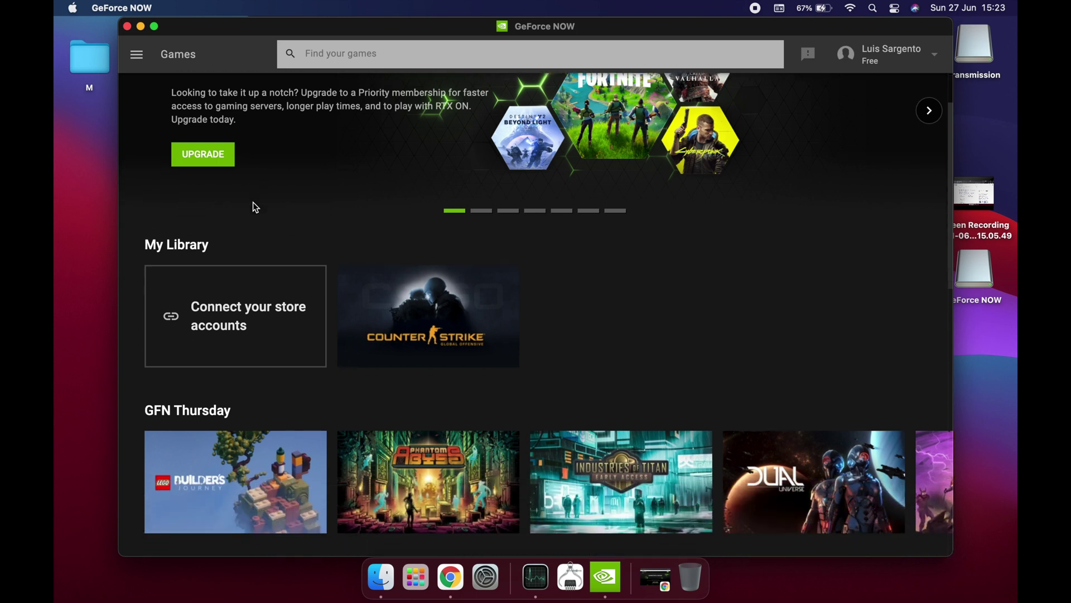
pyautogui.scroll(3, 254, 203)
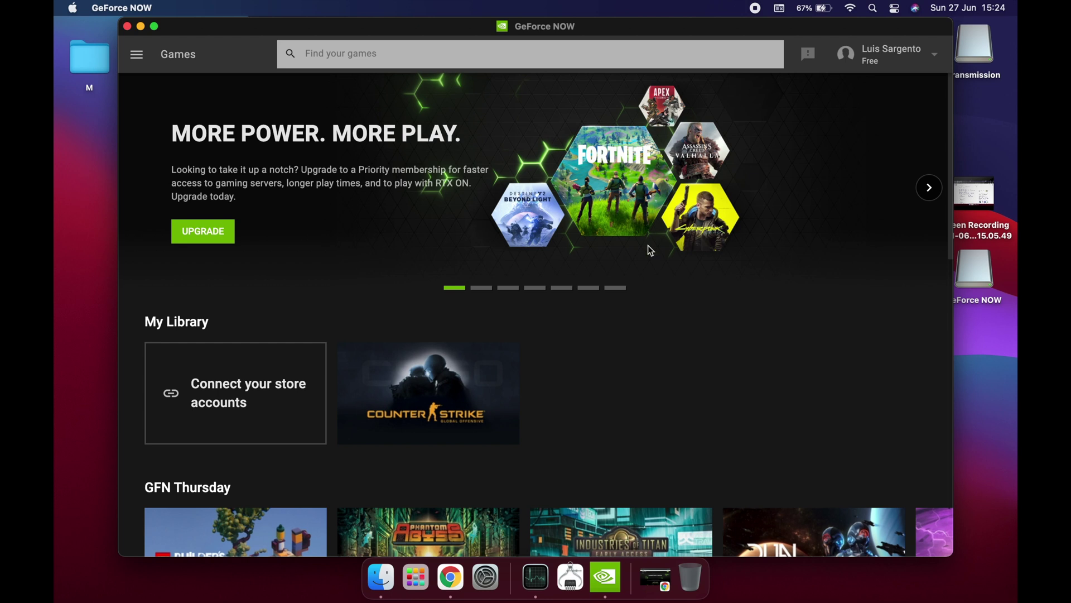
pyautogui.scroll(-2, 451, 225)
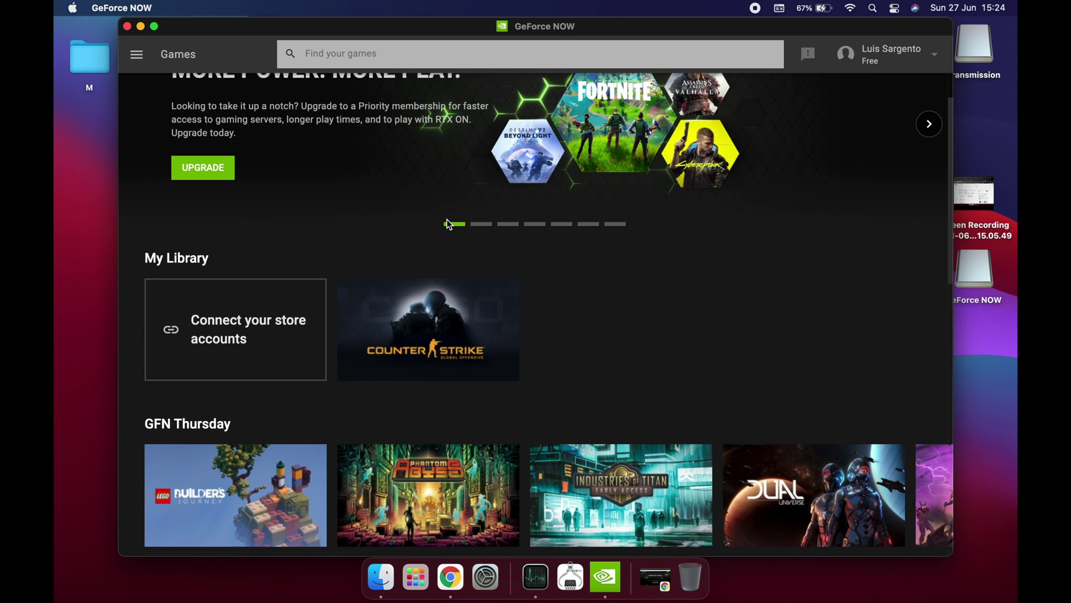
pyautogui.scroll(2, 450, 224)
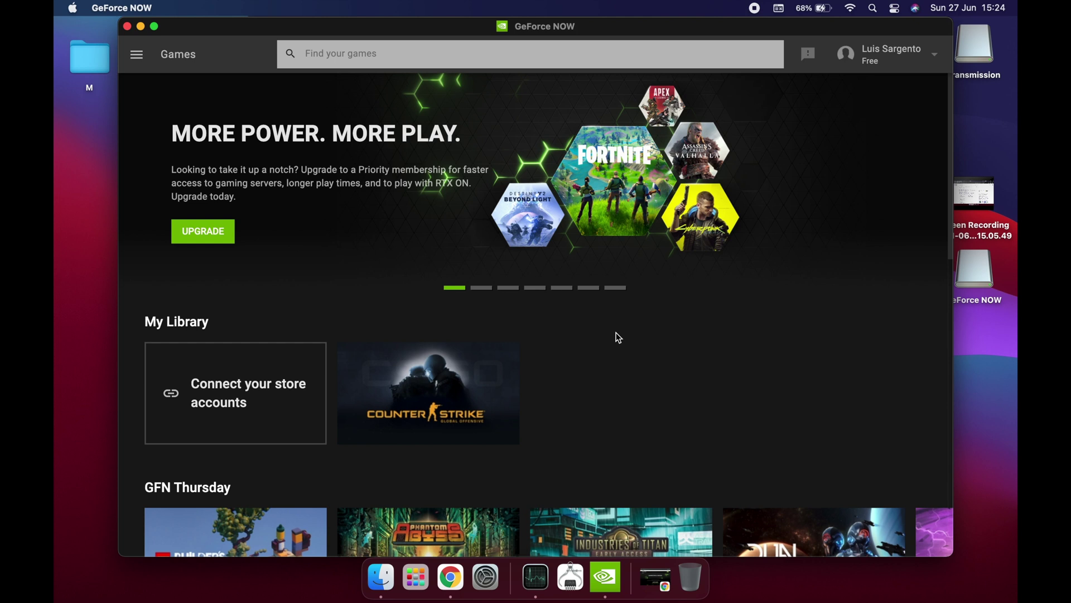
pyautogui.scroll(-2, 584, 311)
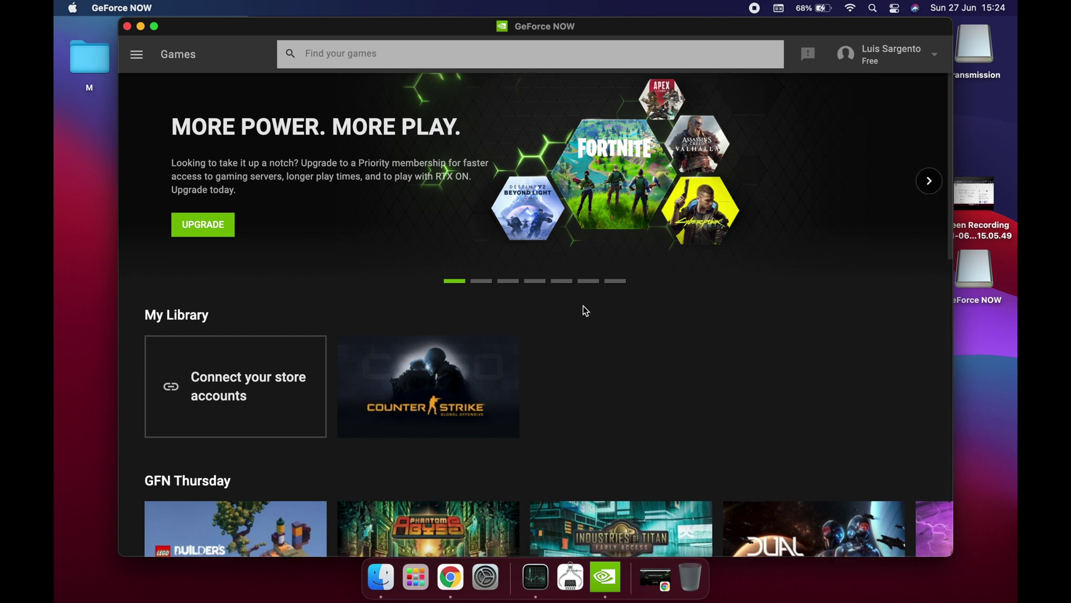
pyautogui.scroll(2, 583, 311)
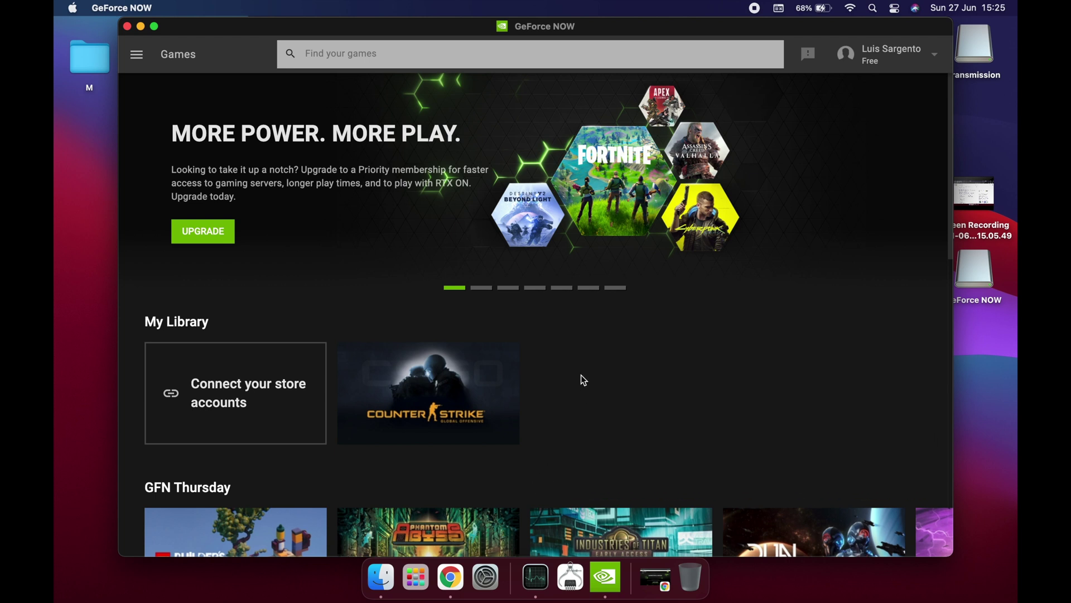
pyautogui.moveTo(438, 362)
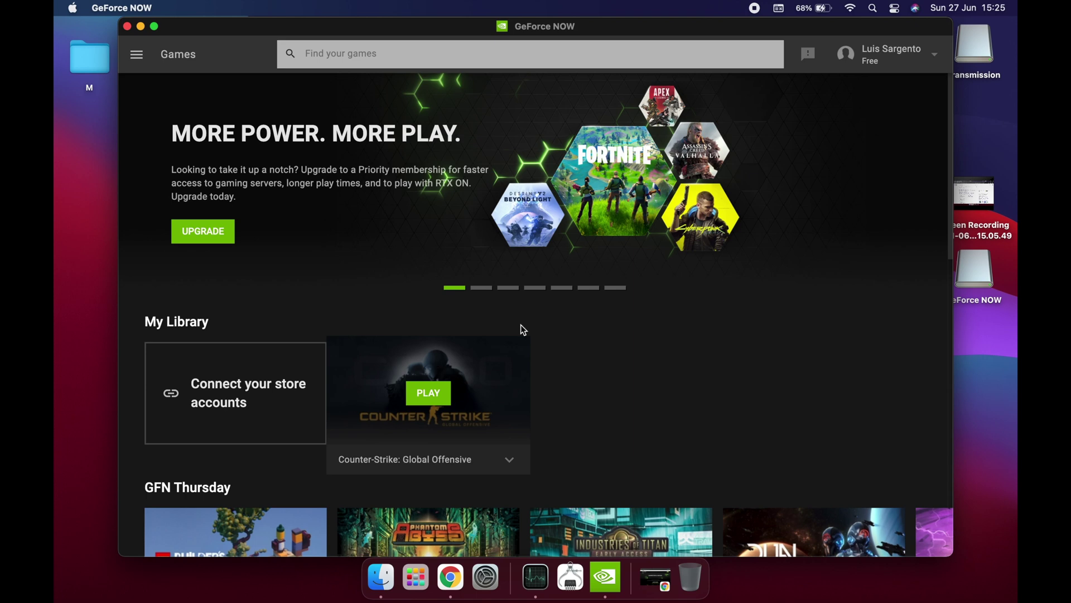
# Show the Mac's installed applications and switch back to NVIDIA GeForce NOW from there
pyautogui.click(416, 577)
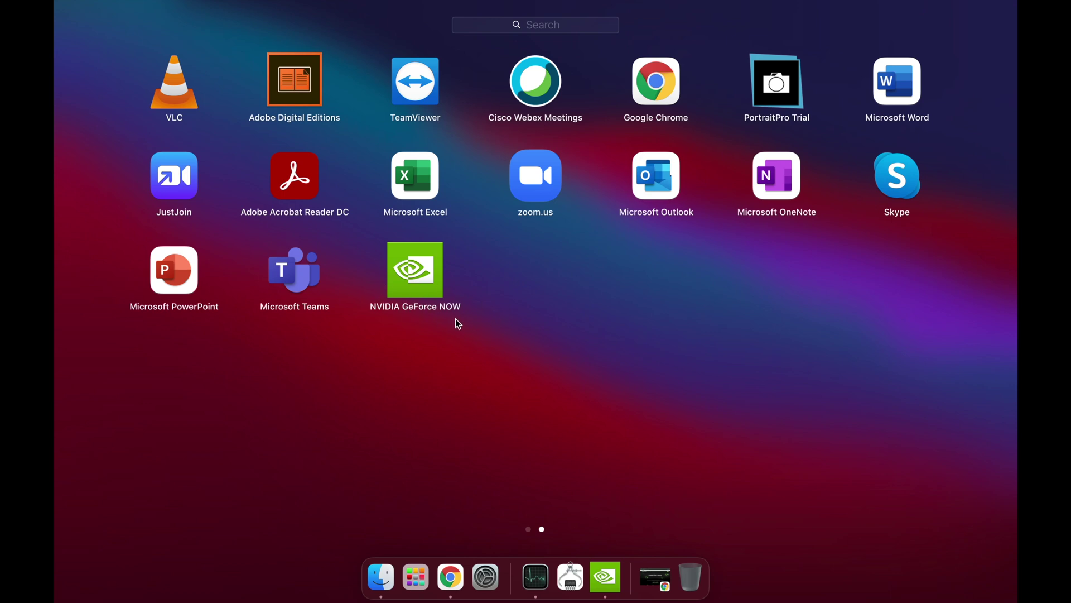
pyautogui.click(450, 306)
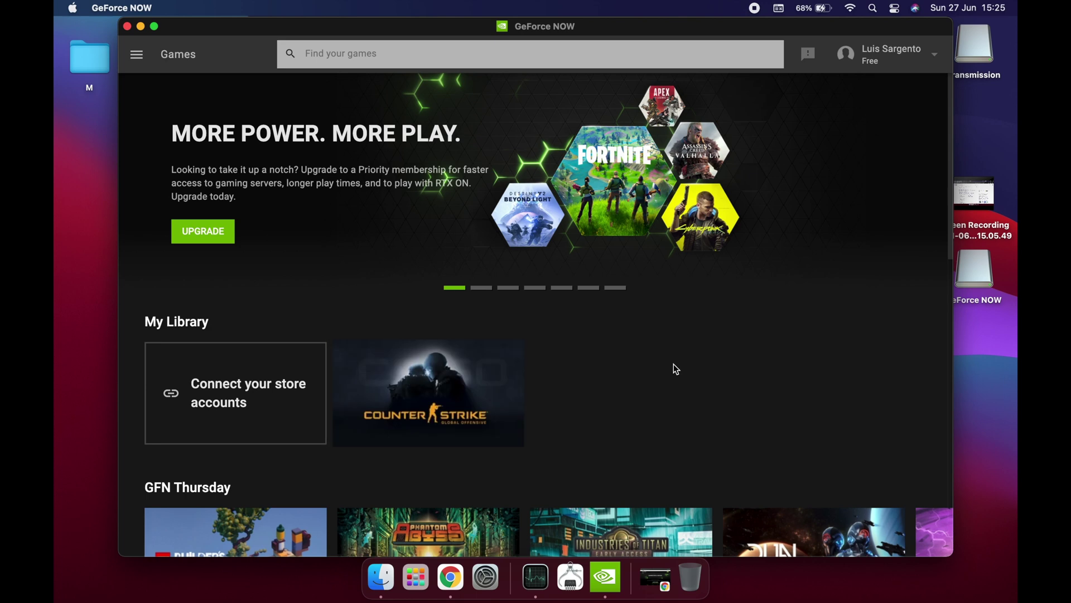
pyautogui.scroll(-4, 663, 323)
pyautogui.scroll(4, 662, 322)
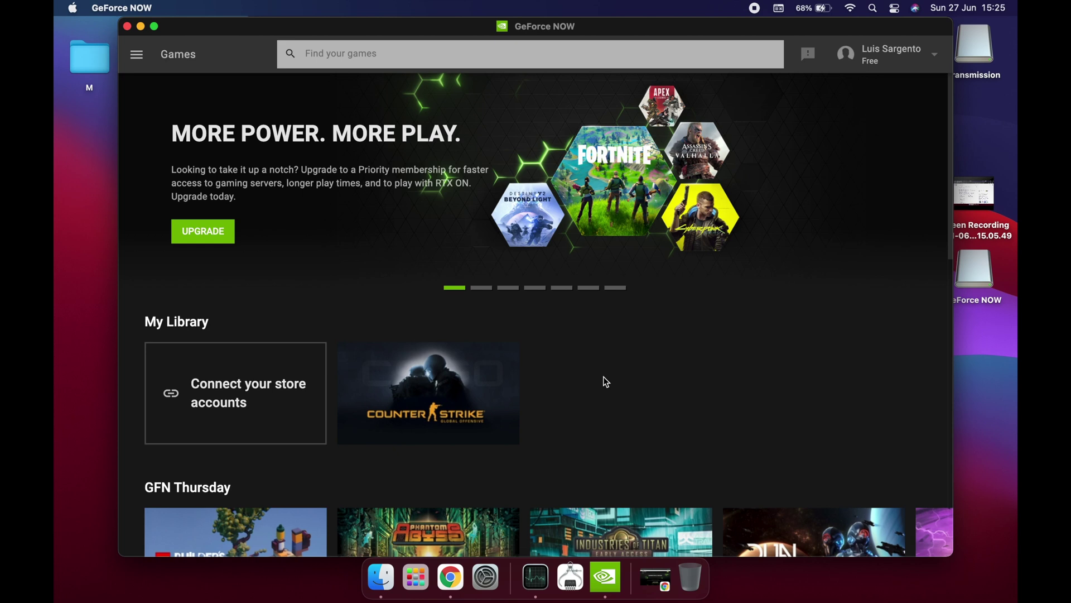
pyautogui.scroll(-5, 607, 382)
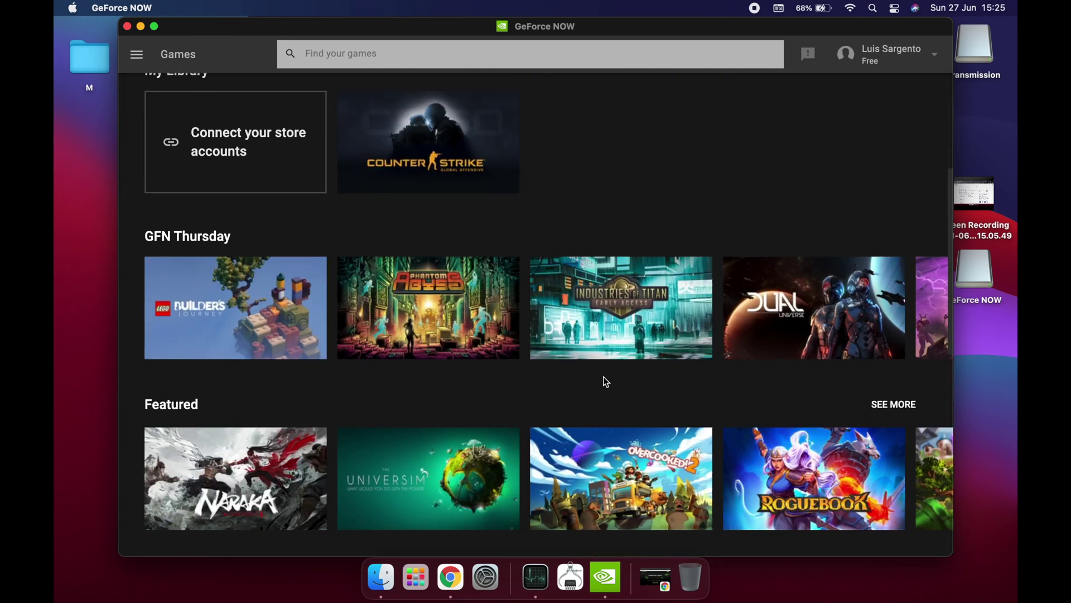
pyautogui.scroll(4, 606, 382)
pyautogui.scroll(1, 607, 381)
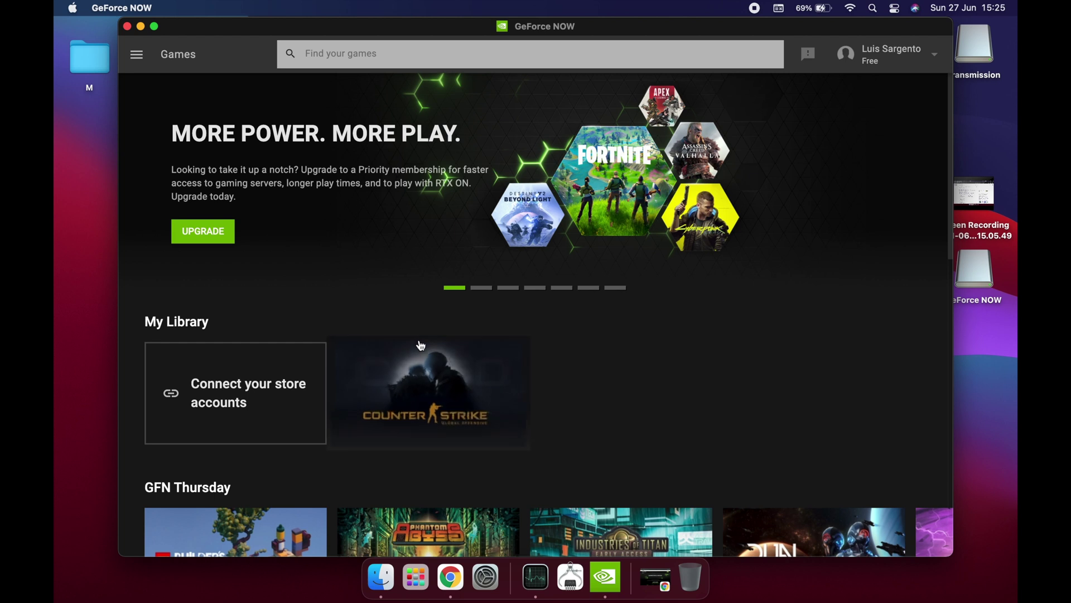
# Launch Counter-Strike: Global Offensive from My Library and raise the Mac's sound volume once the game has loaded
pyautogui.moveTo(498, 387)
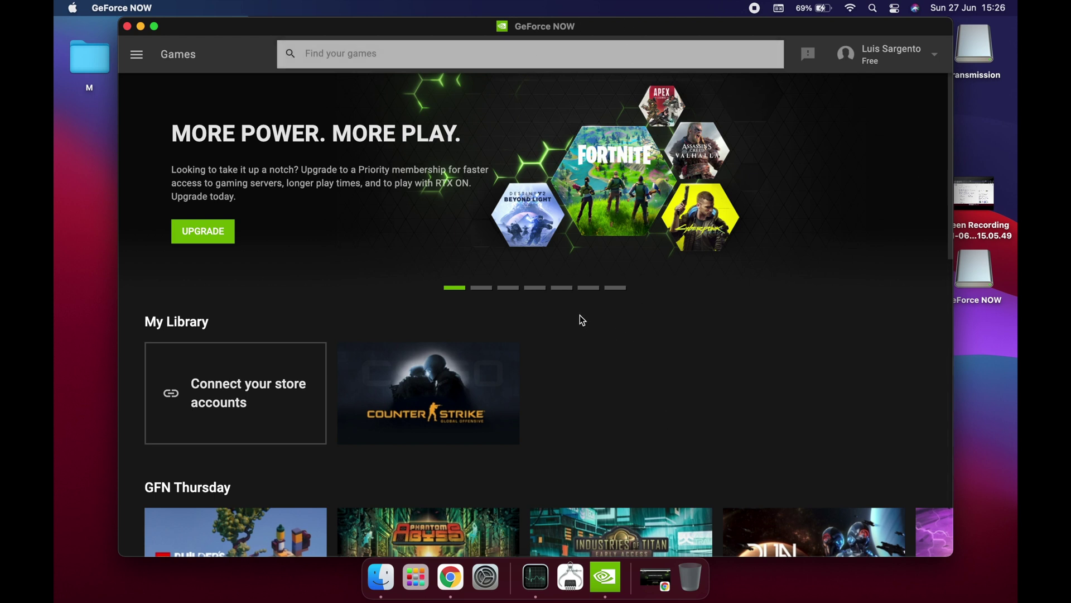
pyautogui.moveTo(413, 399)
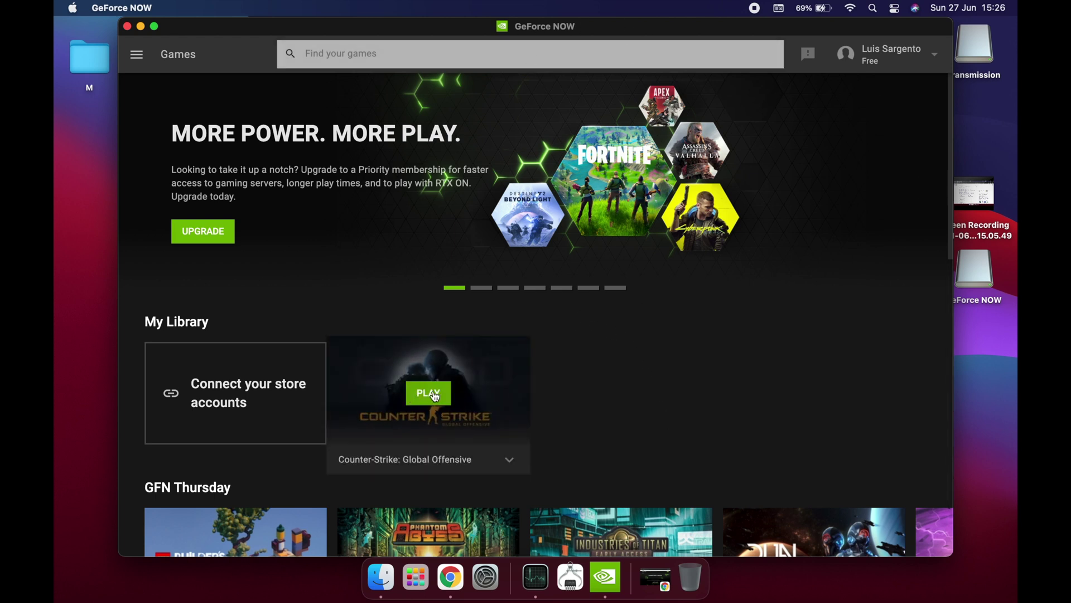
pyautogui.click(435, 395)
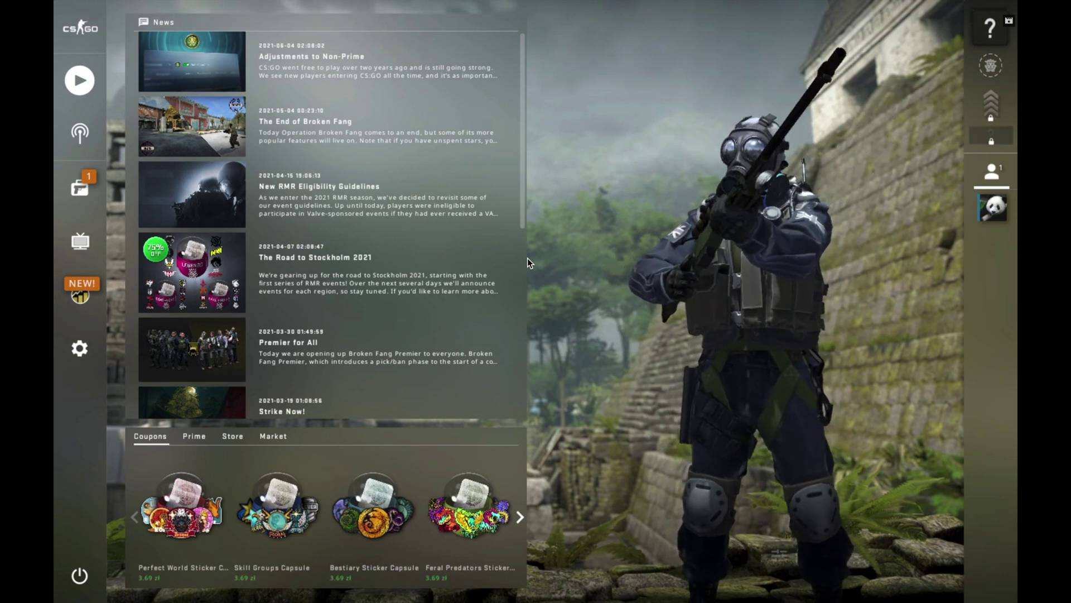
pyautogui.press('XF86AudioRaiseVolume')
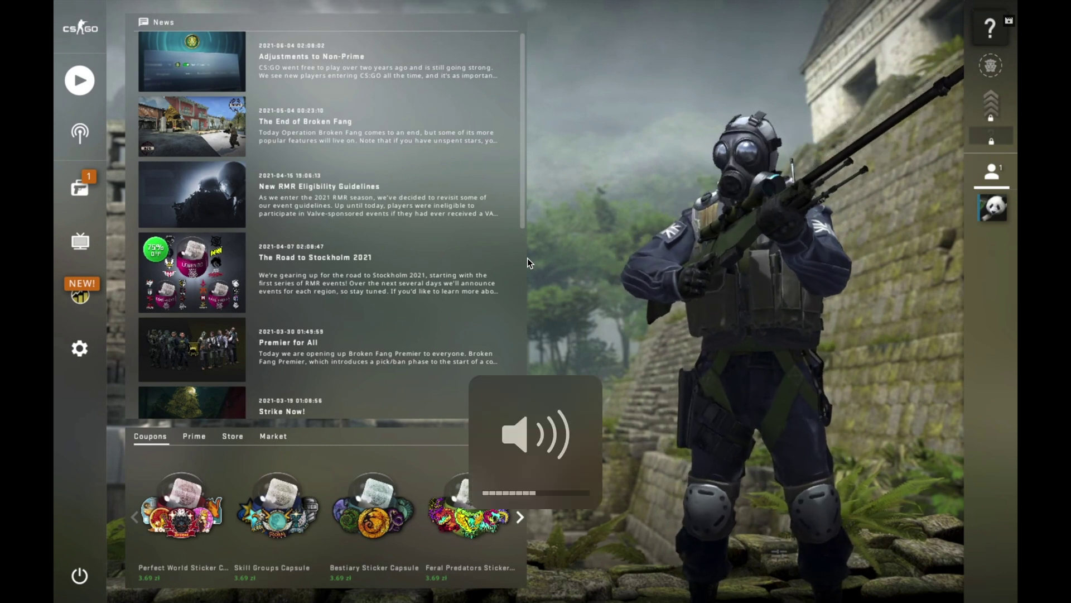
pyautogui.press('XF86AudioRaiseVolume')
pyautogui.press('XF86AudioRaiseVolume')
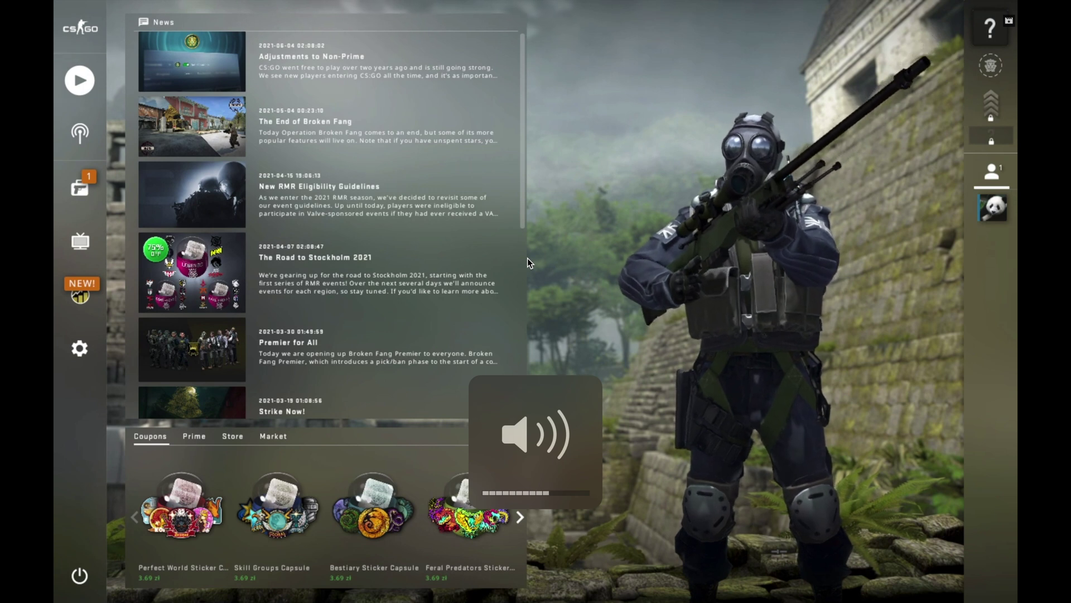
# Start a Casual official matchmaking game with Defusal Group Sigma and join the Counter-Terrorists
pyautogui.click(79, 78)
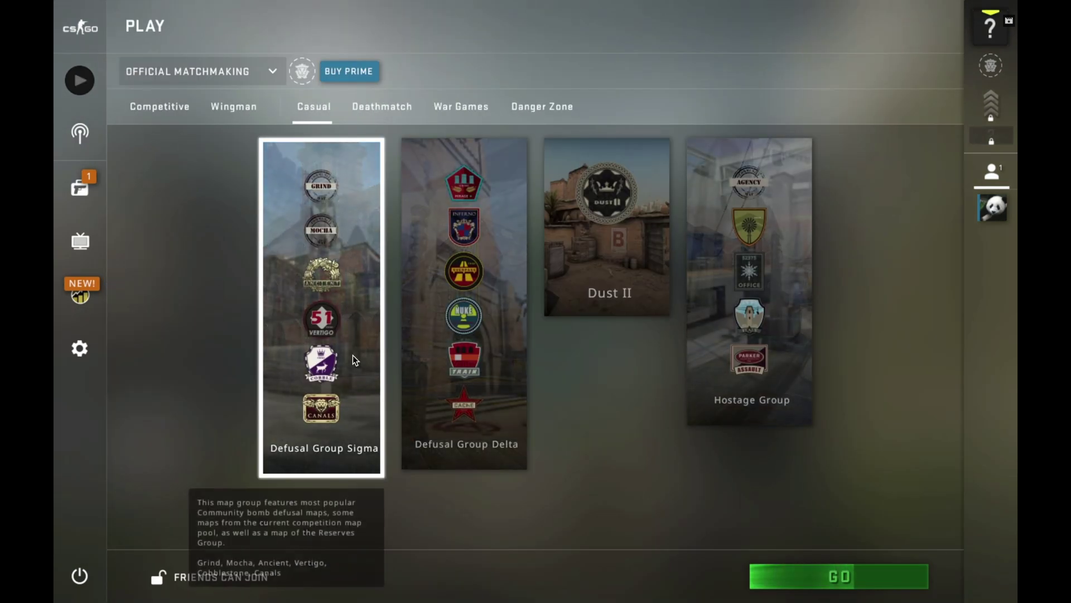
pyautogui.click(895, 577)
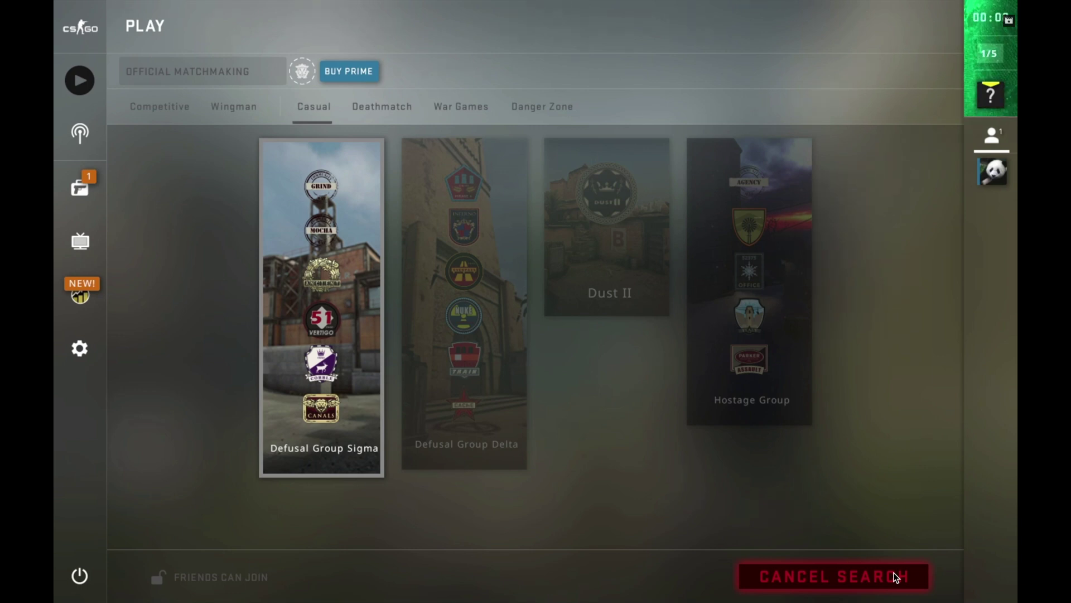
pyautogui.press('XF86MonBrightnessUp')
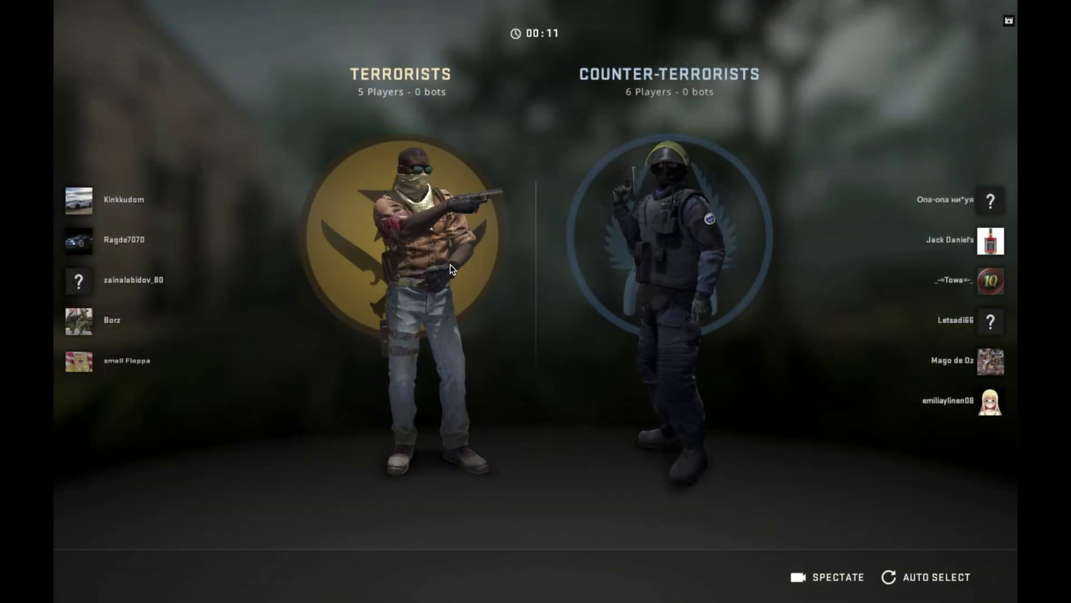
pyautogui.click(670, 235)
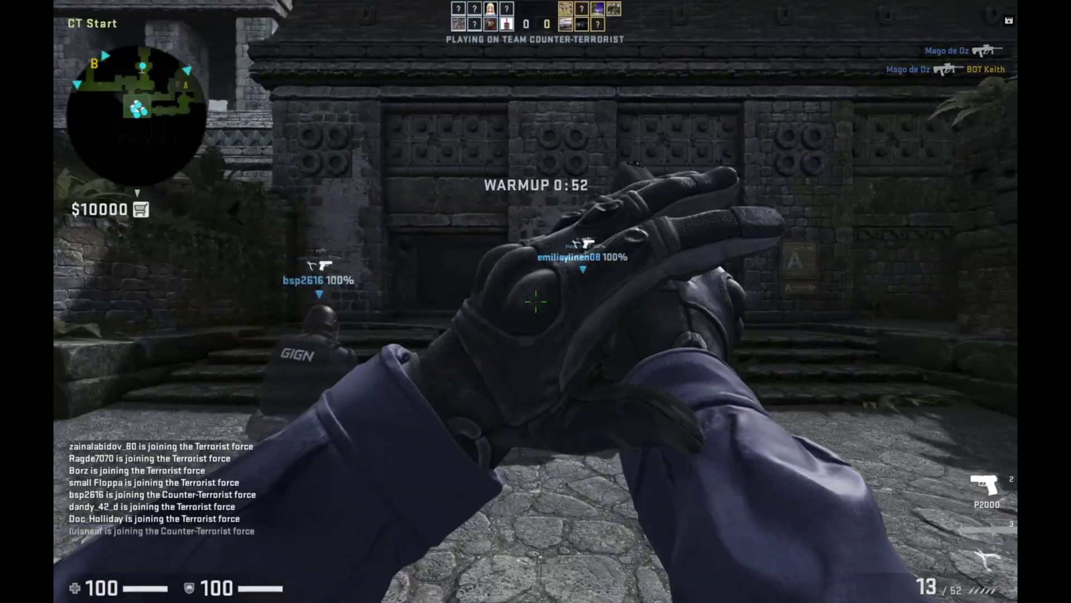
# Walk from CT Start through the Alley to Bombsite B, firing one pistol shot on the way, and open the in-game menu
pyautogui.press('w')
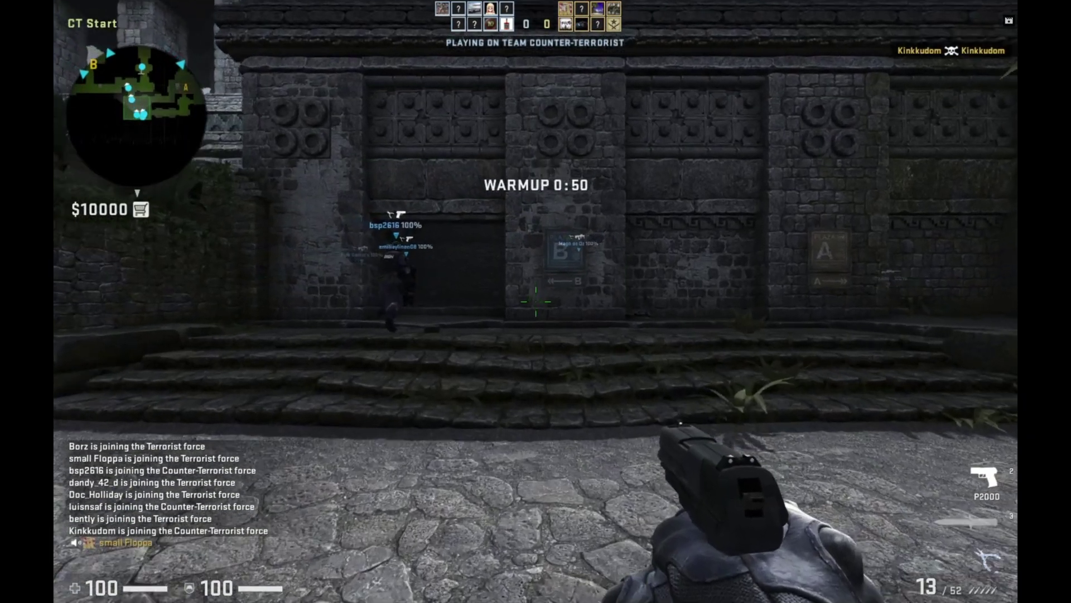
pyautogui.press('w')
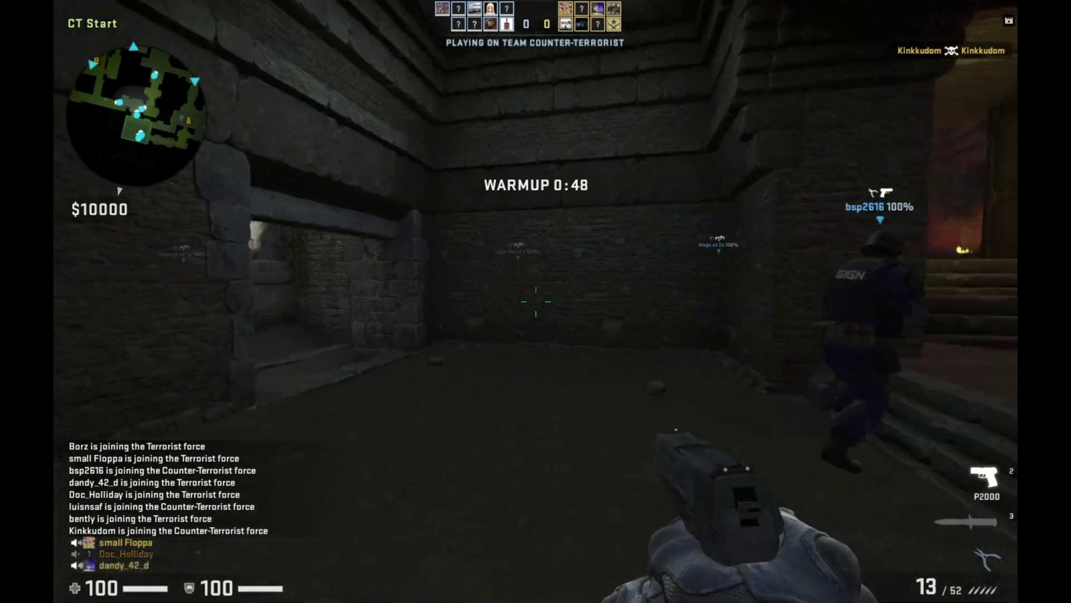
pyautogui.press('w')
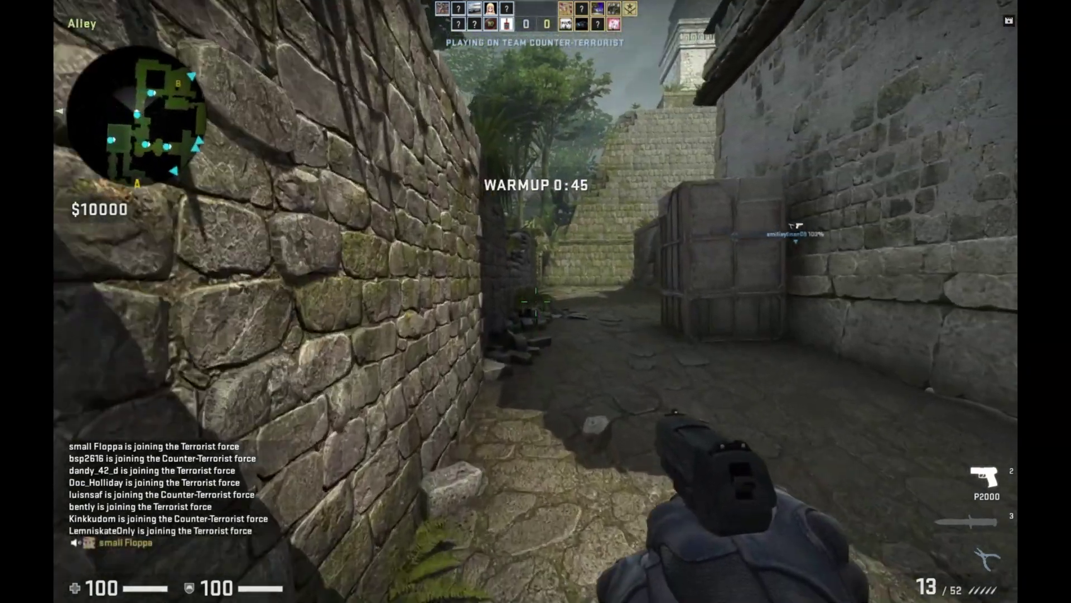
pyautogui.press('w')
pyautogui.click(536, 301)
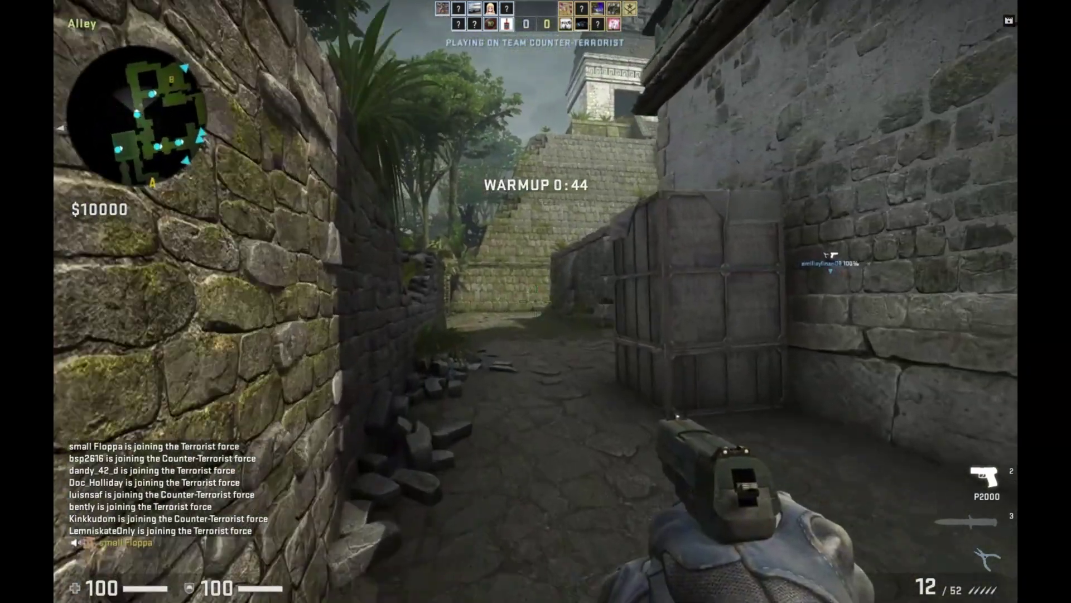
pyautogui.press('w')
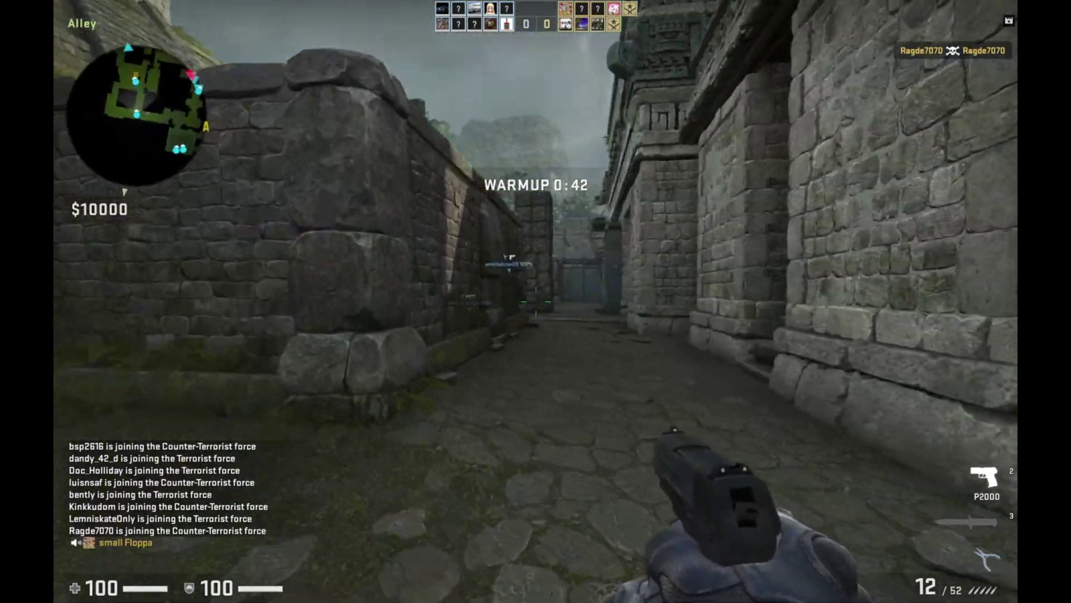
pyautogui.press('w')
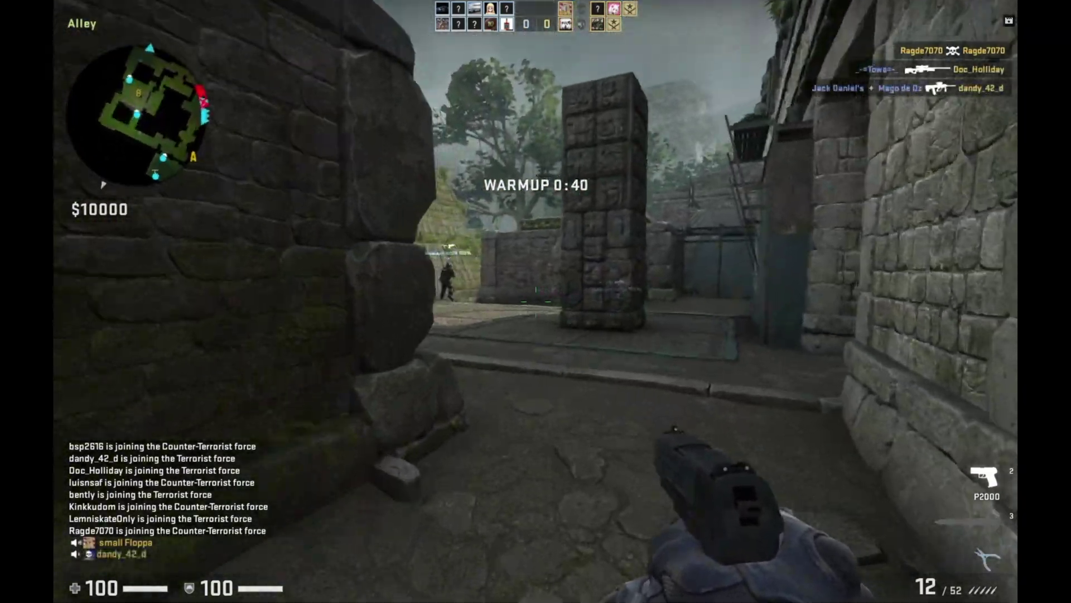
pyautogui.press('w')
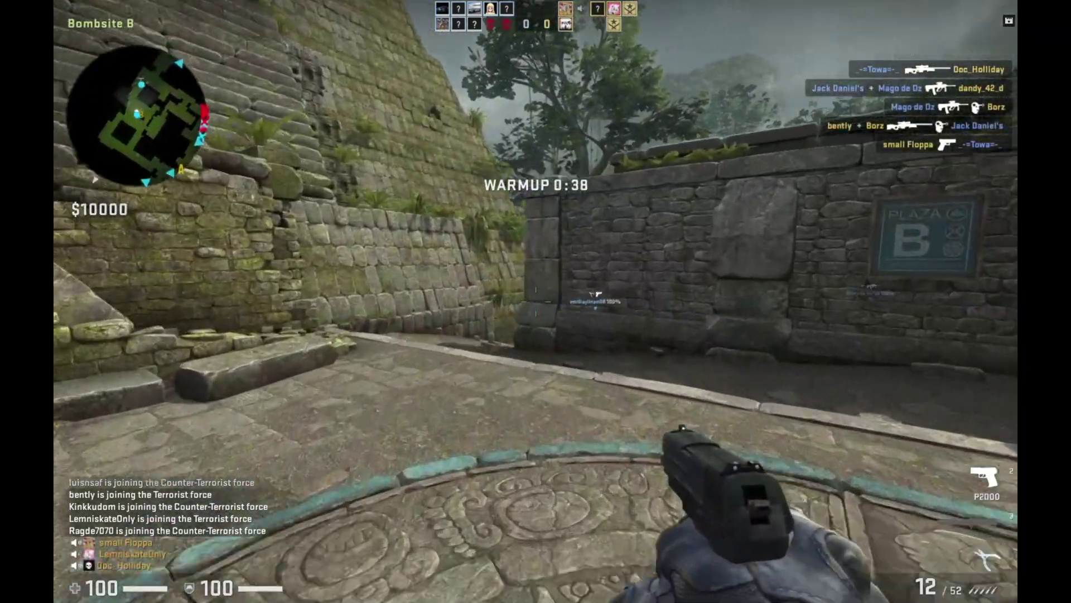
pyautogui.press('Escape')
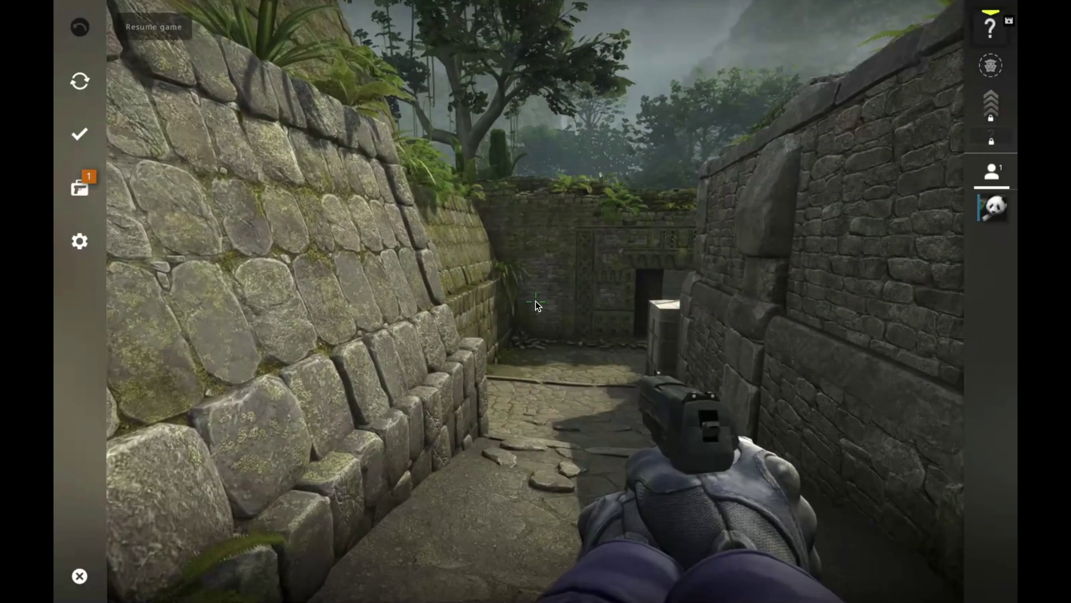